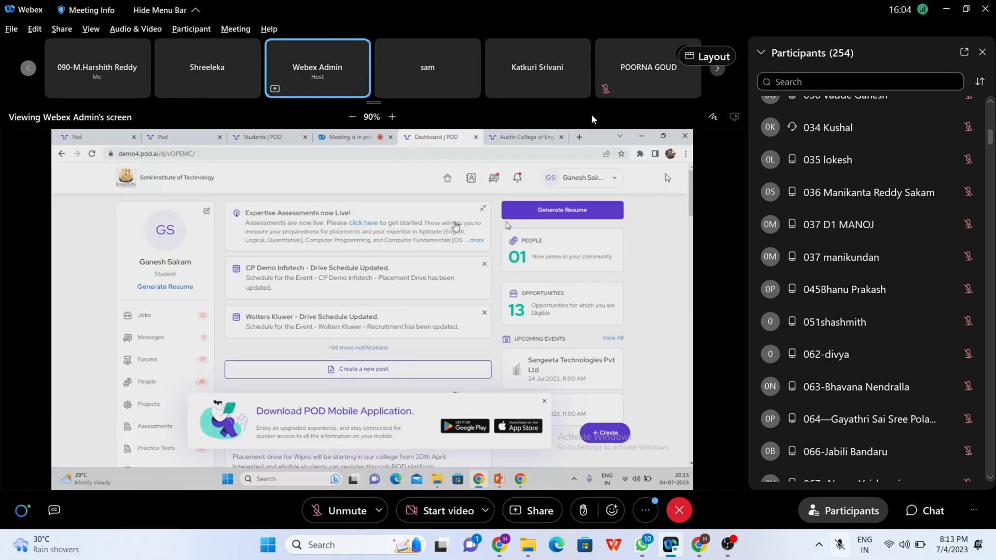
Enlarge the shared screen in the meeting, then move the floating participant video panel aside and collapse it.
{"action": "double_click", "coordinate": [655, 441]}
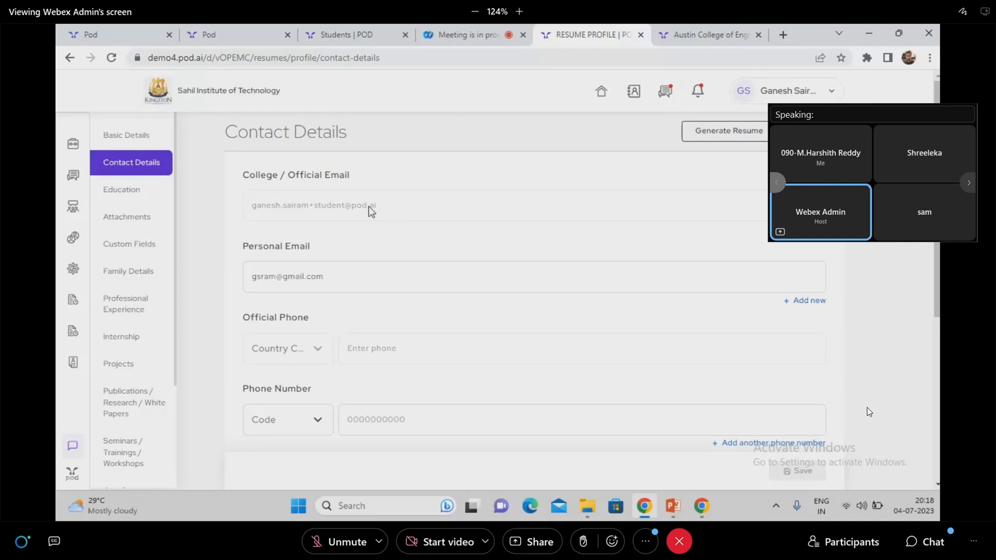
{"action": "mouse_move", "coordinate": [844, 114]}
{"action": "left_click_drag", "start_coordinate": [845, 110], "coordinate": [842, 54]}
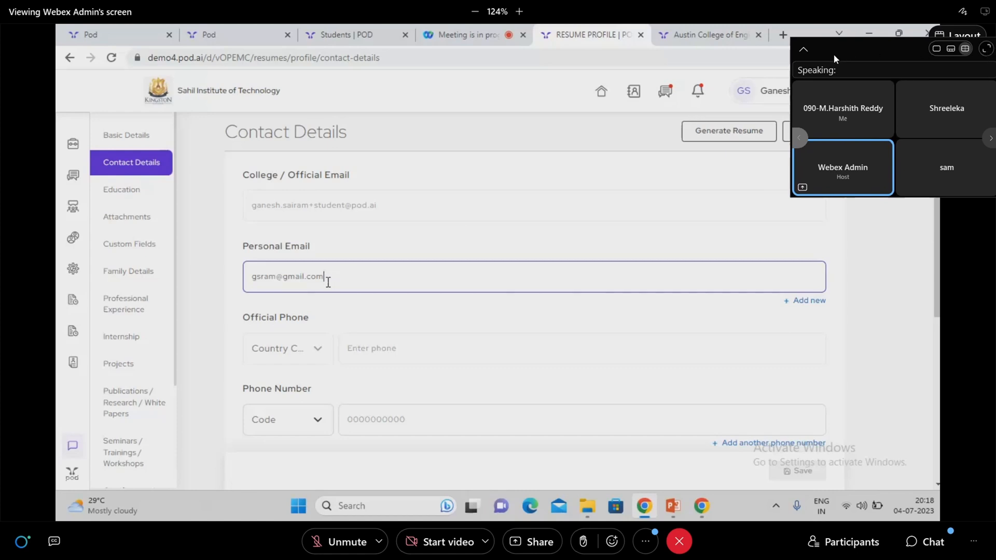
{"action": "left_click", "coordinate": [803, 49]}
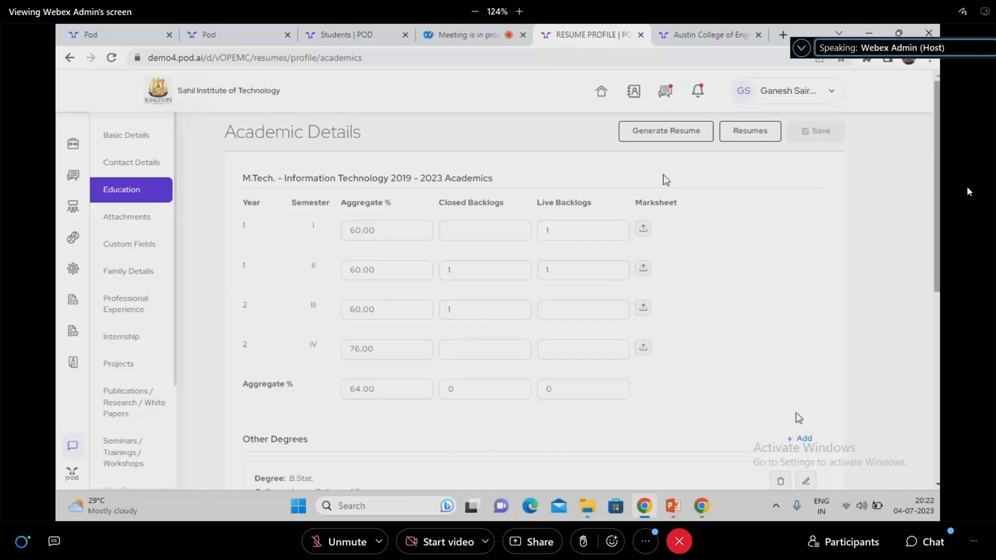
Review the resume profile's Education section, from the semester aggregates and backlogs to the other degrees and 12th Standard records.
{"action": "scroll", "coordinate": [864, 291], "scroll_direction": "down", "scroll_amount": 1}
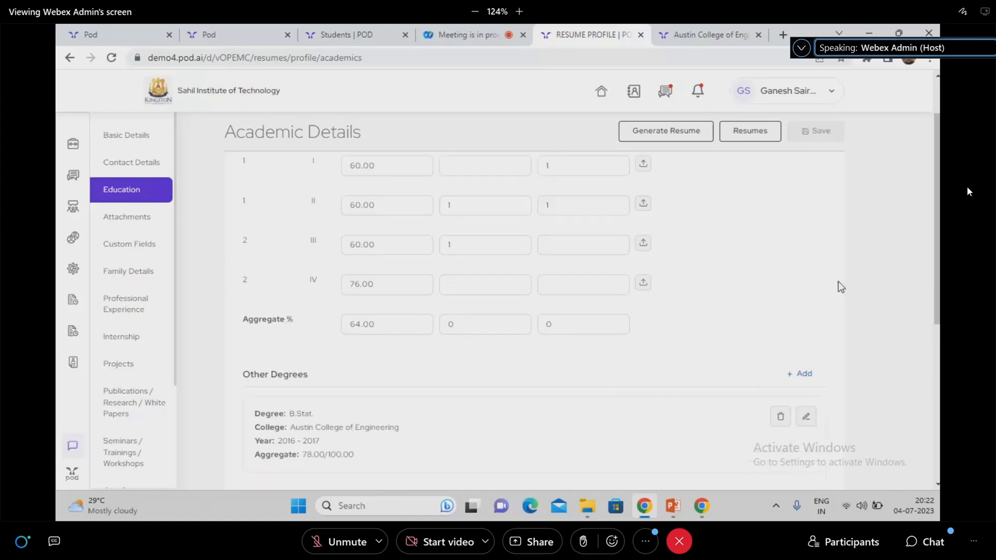
{"action": "scroll", "coordinate": [838, 282], "scroll_direction": "down", "scroll_amount": 1}
{"action": "scroll", "coordinate": [816, 286], "scroll_direction": "up", "scroll_amount": 2}
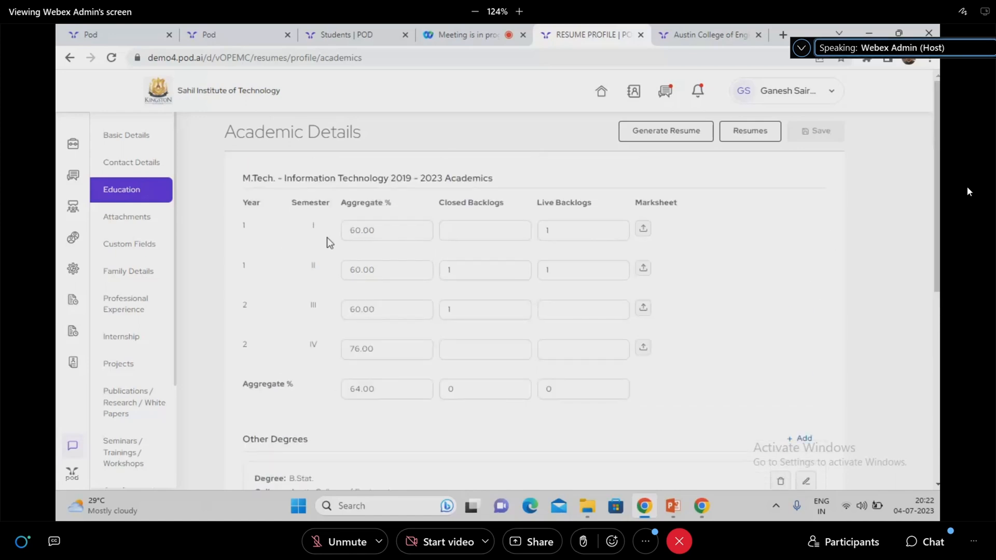
{"action": "left_click", "coordinate": [146, 196]}
{"action": "scroll", "coordinate": [378, 235], "scroll_direction": "down", "scroll_amount": 1}
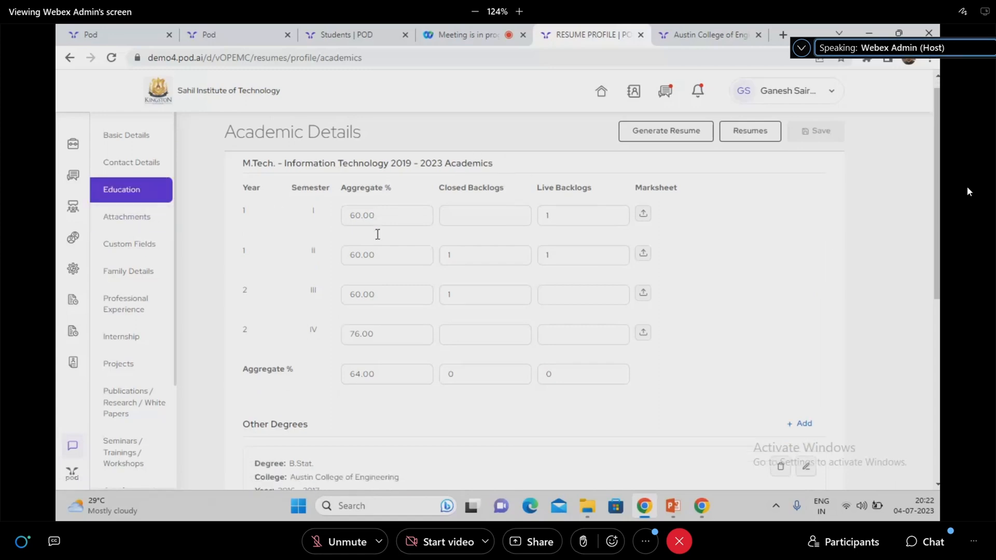
{"action": "scroll", "coordinate": [257, 225], "scroll_direction": "down", "scroll_amount": 2}
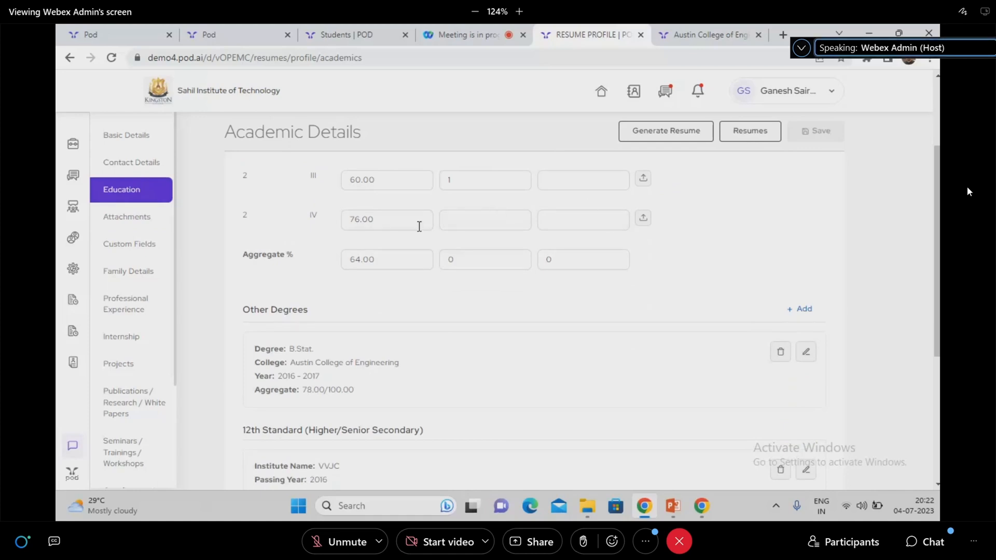
{"action": "scroll", "coordinate": [667, 249], "scroll_direction": "down", "scroll_amount": 1}
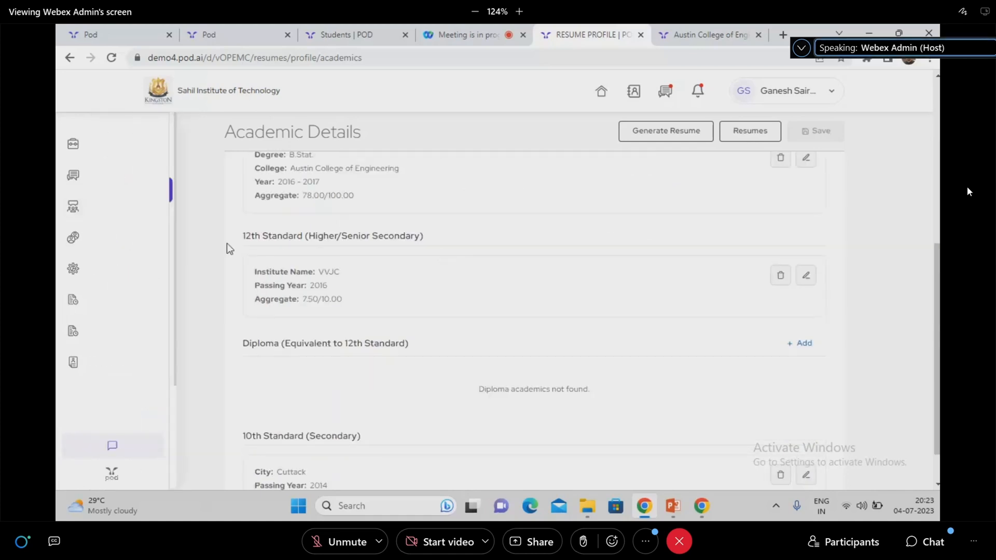
Open the resume profile's Attachments section and review its academic records, certificates, portfolio and ID proof categories.
{"action": "left_click", "coordinate": [144, 218]}
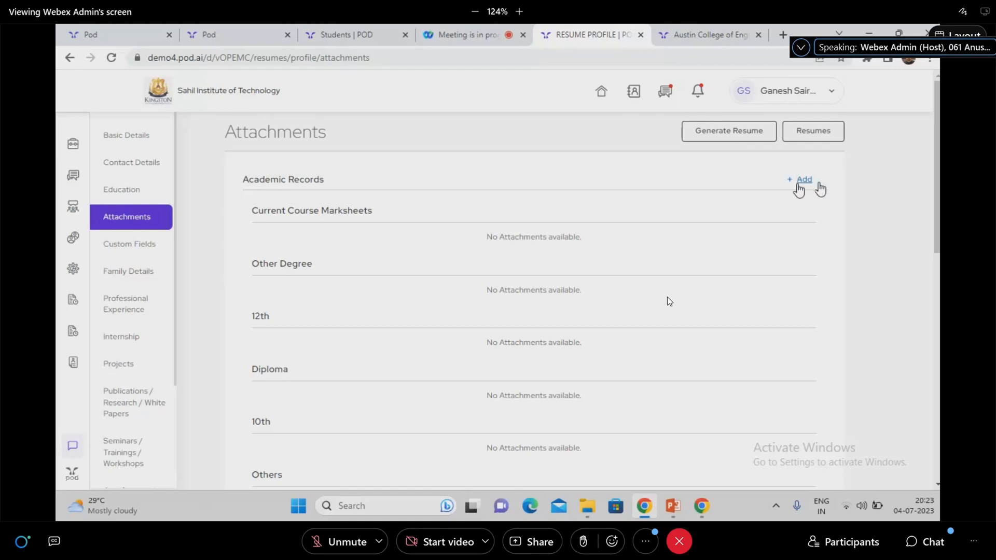
{"action": "scroll", "coordinate": [462, 273], "scroll_direction": "down", "scroll_amount": 10}
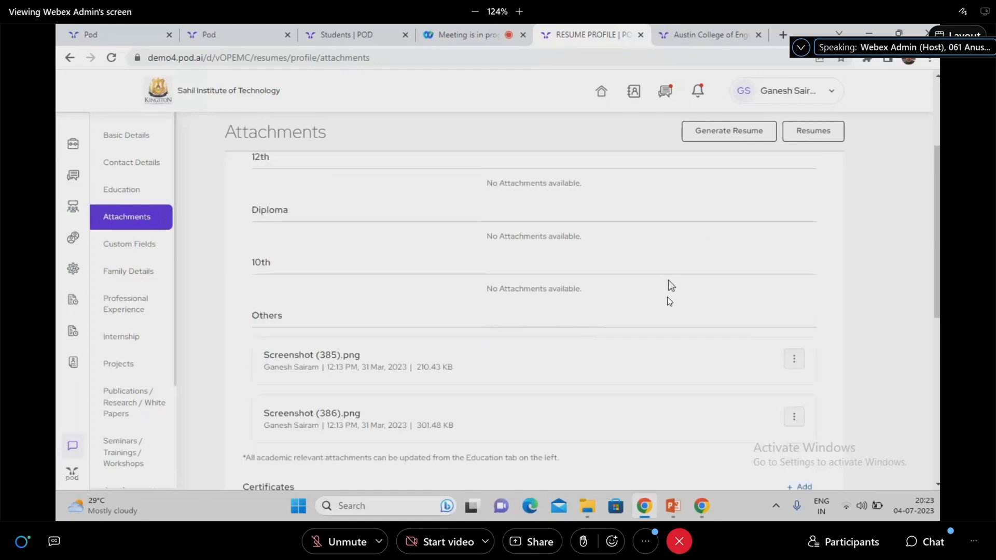
{"action": "scroll", "coordinate": [706, 263], "scroll_direction": "down", "scroll_amount": 2}
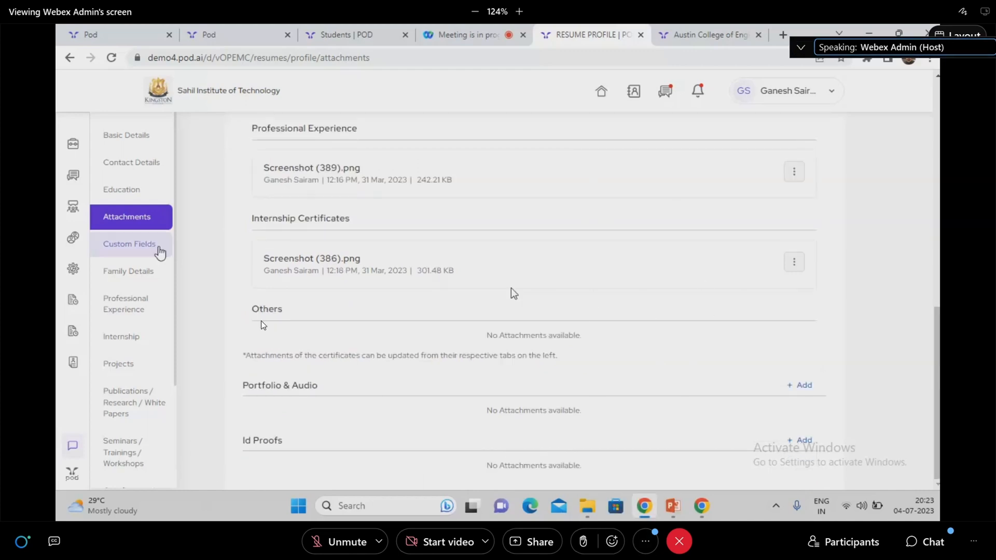
Review the Custom Fields section's course work entries and the parents' information in the Family Details section.
{"action": "left_click", "coordinate": [147, 253]}
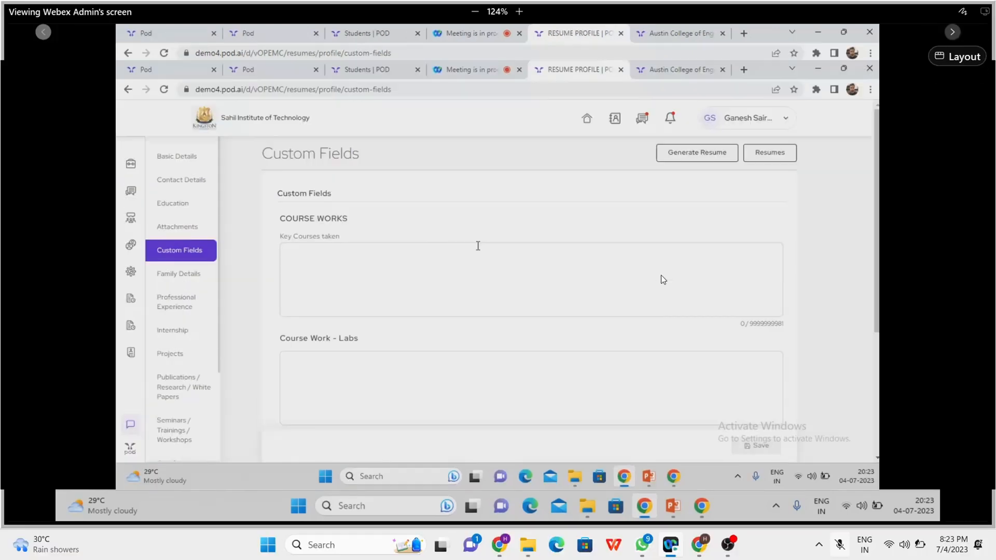
{"action": "scroll", "coordinate": [345, 300], "scroll_direction": "down", "scroll_amount": 3}
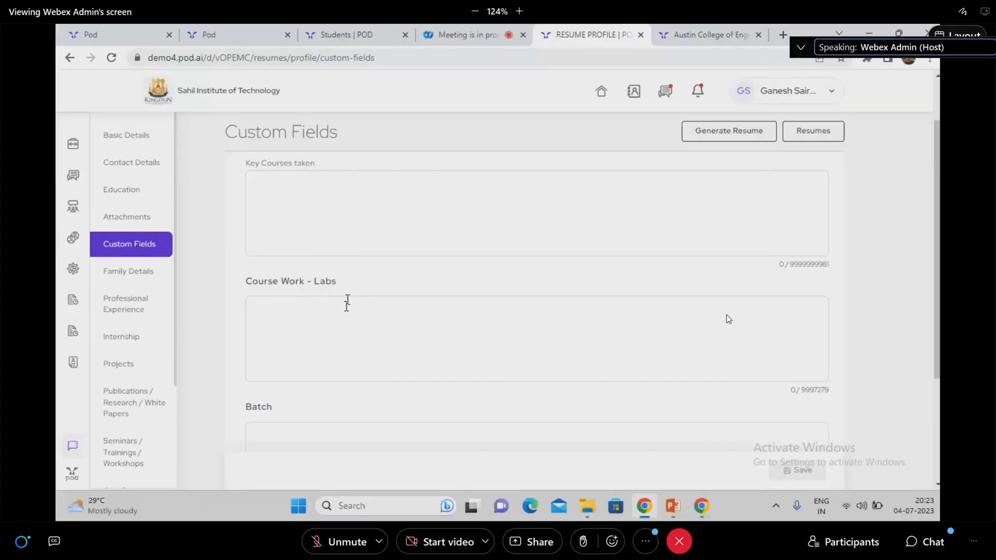
{"action": "left_click", "coordinate": [132, 274]}
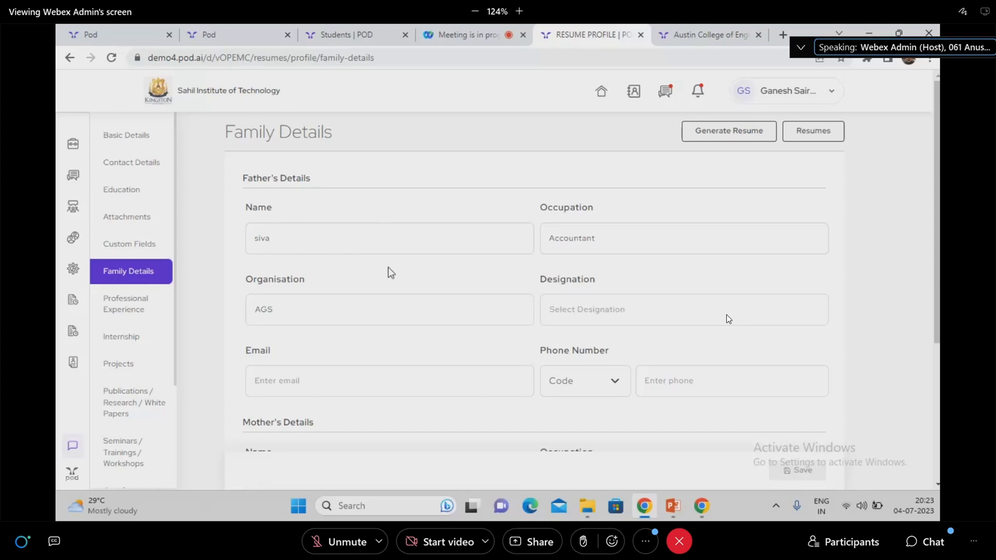
{"action": "scroll", "coordinate": [385, 301], "scroll_direction": "down", "scroll_amount": 4}
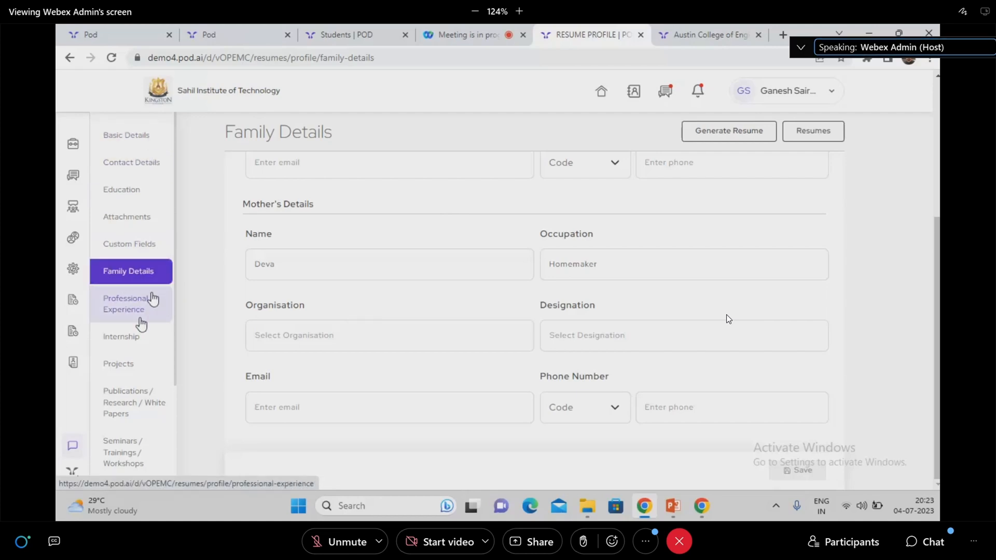
Open Professional Experience, examine every field of the Add Professional Experience form, and close the form without saving.
{"action": "left_click", "coordinate": [134, 314]}
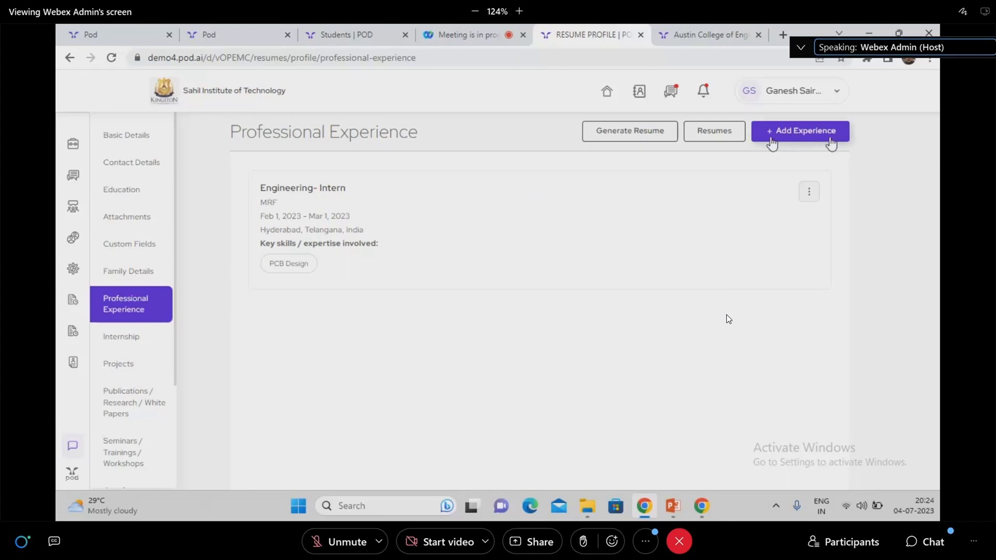
{"action": "left_click", "coordinate": [801, 134]}
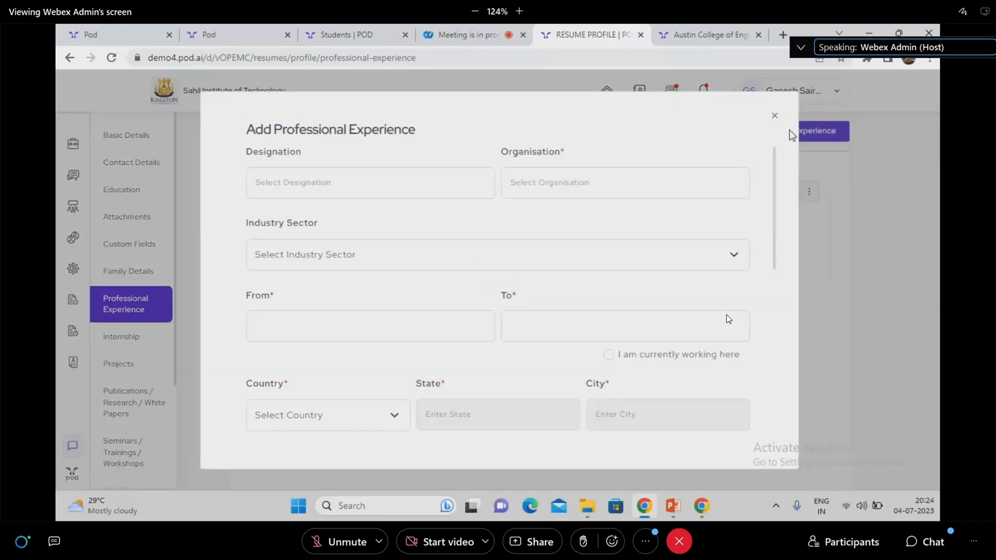
{"action": "left_click", "coordinate": [302, 179]}
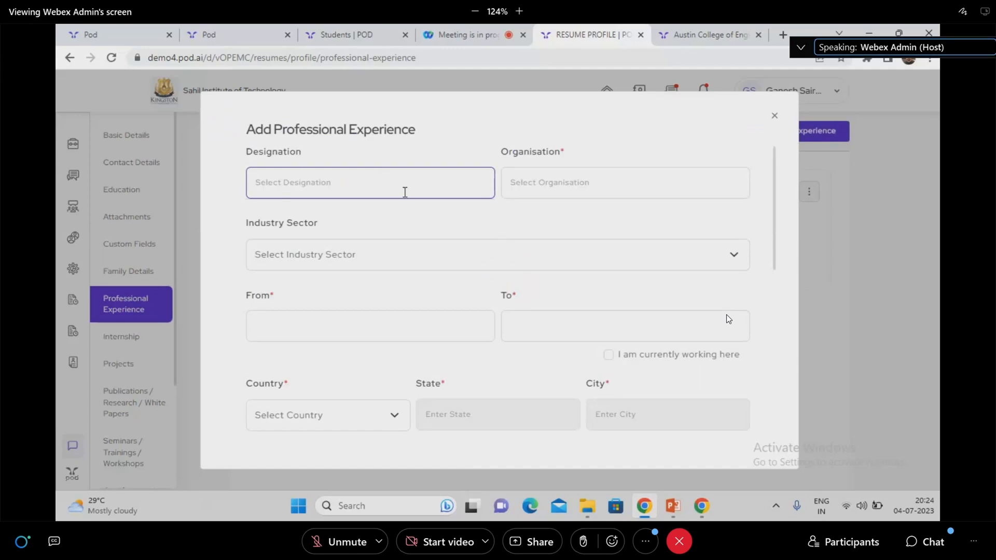
{"action": "scroll", "coordinate": [495, 262], "scroll_direction": "down", "scroll_amount": 2}
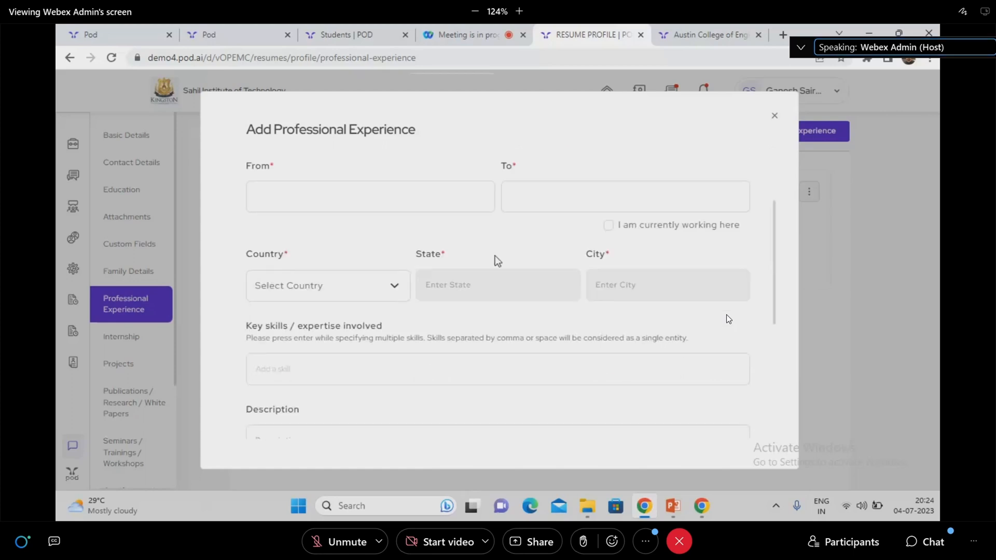
{"action": "scroll", "coordinate": [518, 290], "scroll_direction": "down", "scroll_amount": 4}
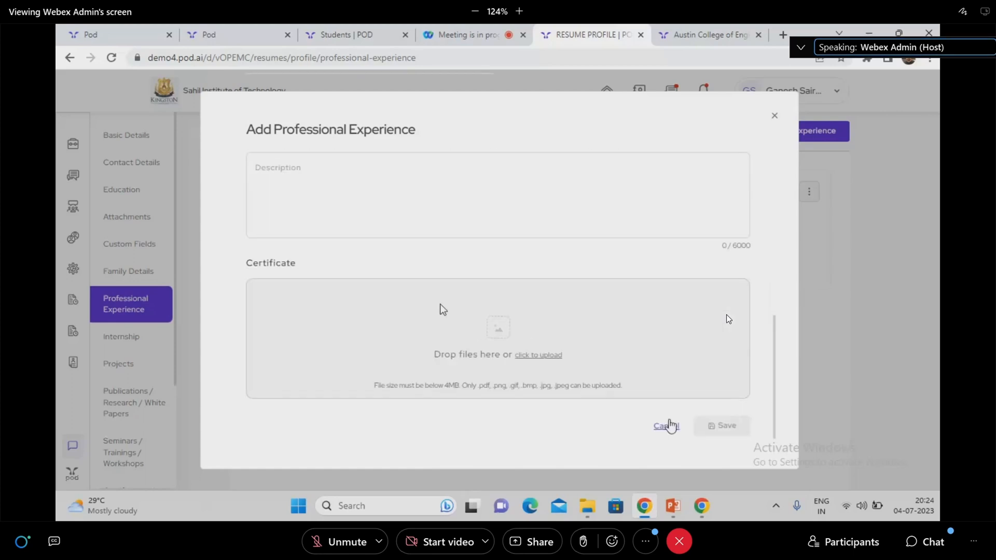
{"action": "scroll", "coordinate": [672, 320], "scroll_direction": "up", "scroll_amount": 5}
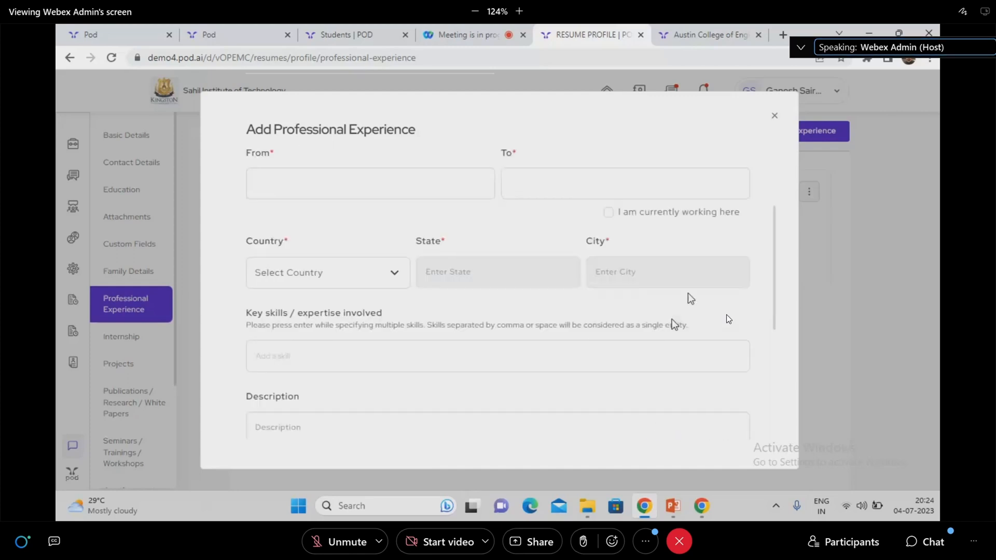
{"action": "scroll", "coordinate": [597, 300], "scroll_direction": "down", "scroll_amount": 5}
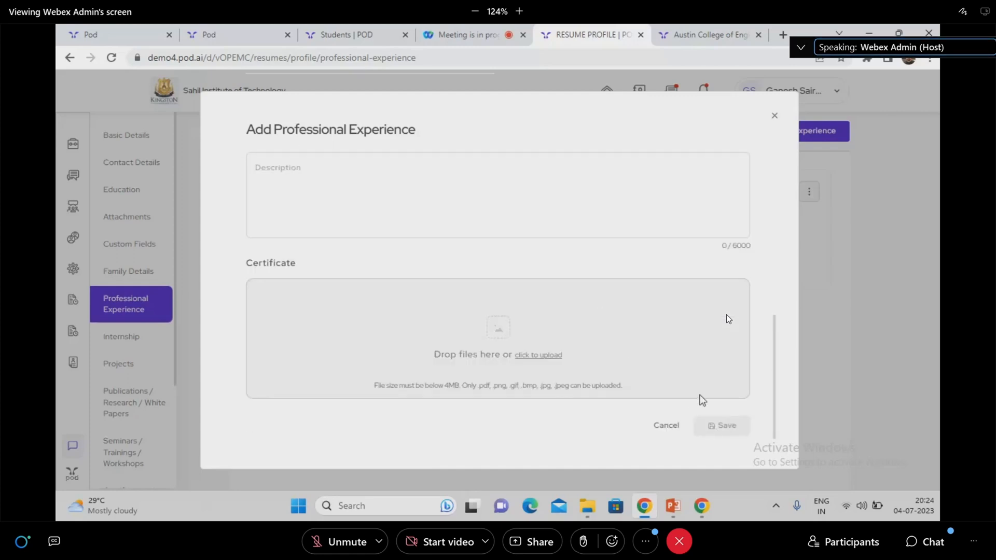
{"action": "left_click", "coordinate": [776, 116]}
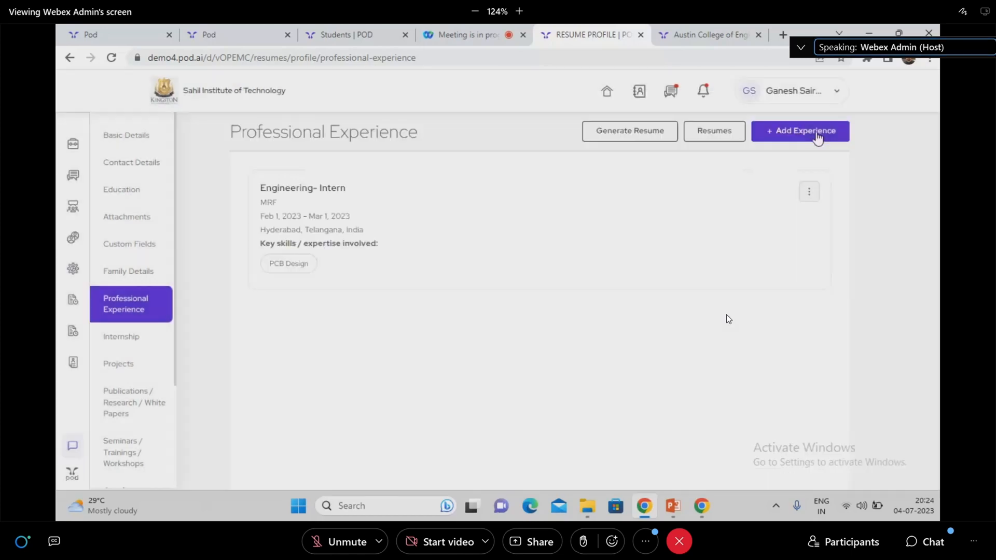
Open the Internship section of the resume profile, check the Webex meeting tab, and return to the profile.
{"action": "scroll", "coordinate": [151, 278], "scroll_direction": "down", "scroll_amount": 1}
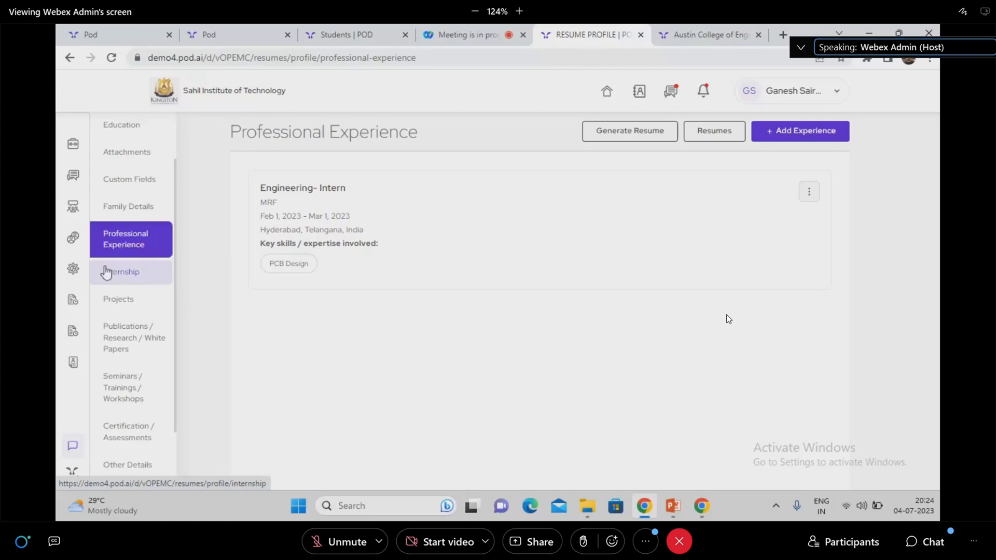
{"action": "left_click", "coordinate": [136, 281]}
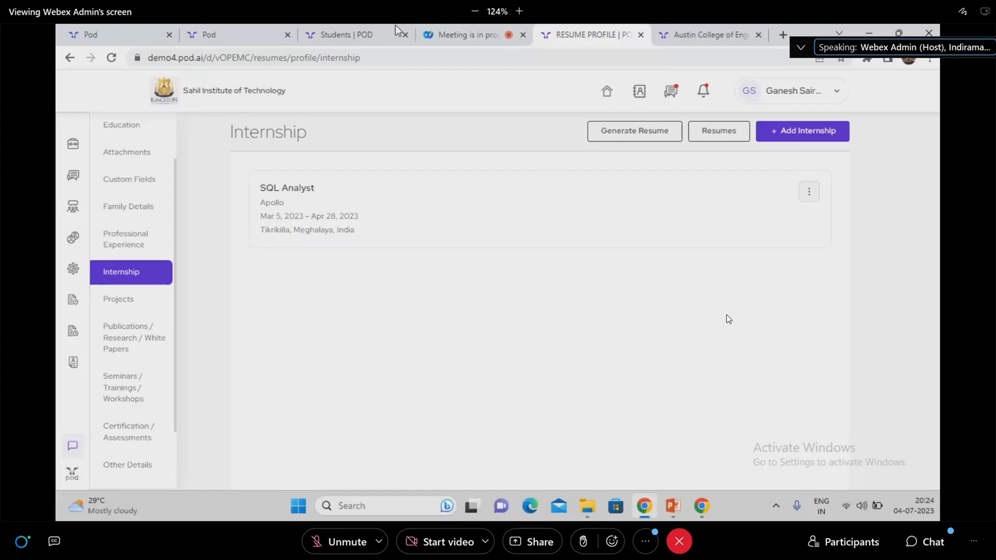
{"action": "left_click", "coordinate": [452, 25]}
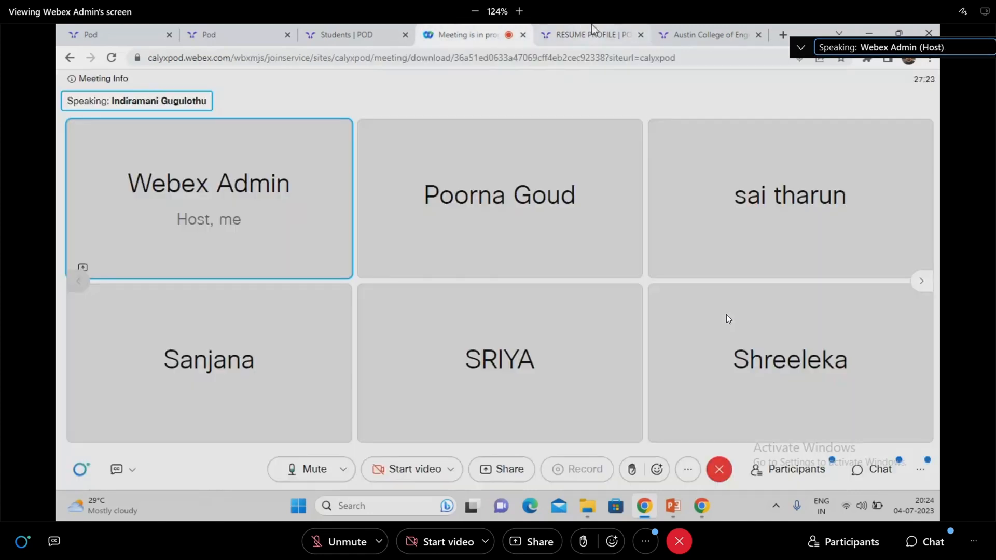
{"action": "left_click", "coordinate": [583, 29]}
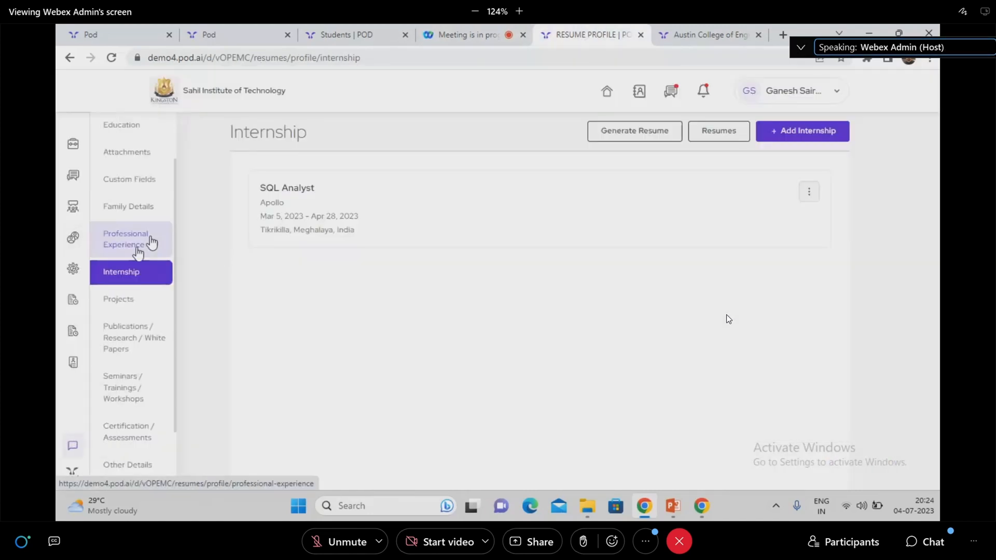
Go through the Projects, Publications / Research / White Papers, Seminars / Trainings / Workshops, and Certification / Assessments sections.
{"action": "left_click", "coordinate": [129, 301]}
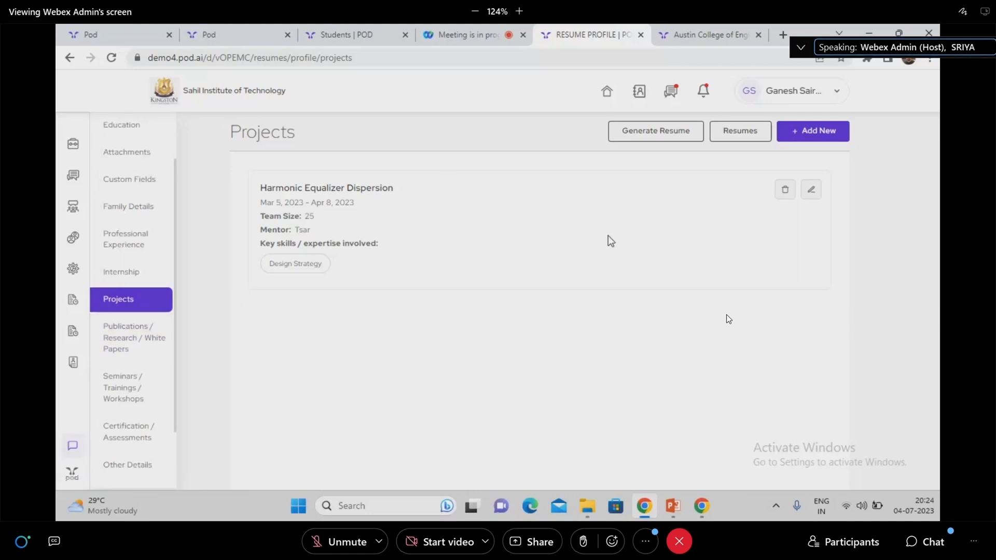
{"action": "left_click", "coordinate": [135, 336]}
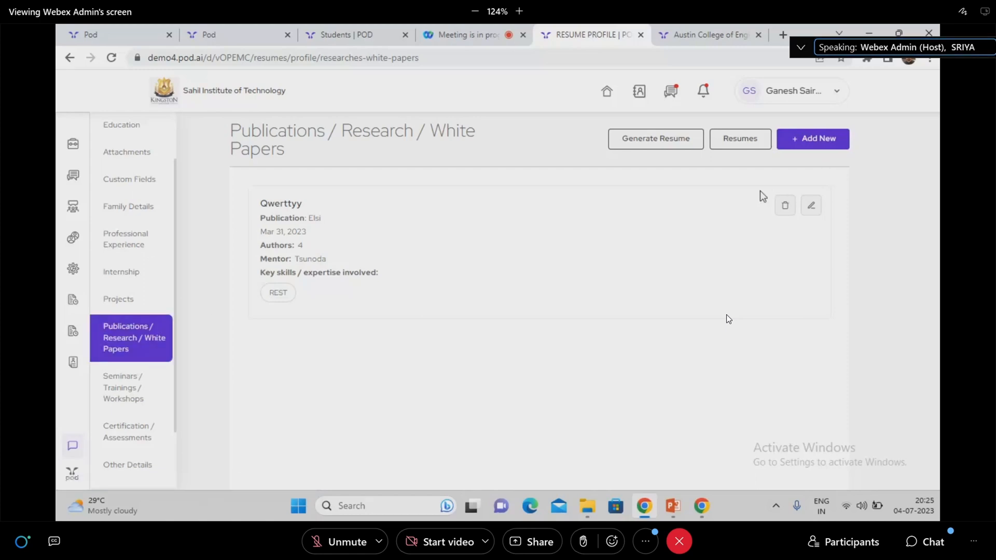
{"action": "scroll", "coordinate": [115, 366], "scroll_direction": "down", "scroll_amount": 1}
{"action": "left_click", "coordinate": [127, 332]}
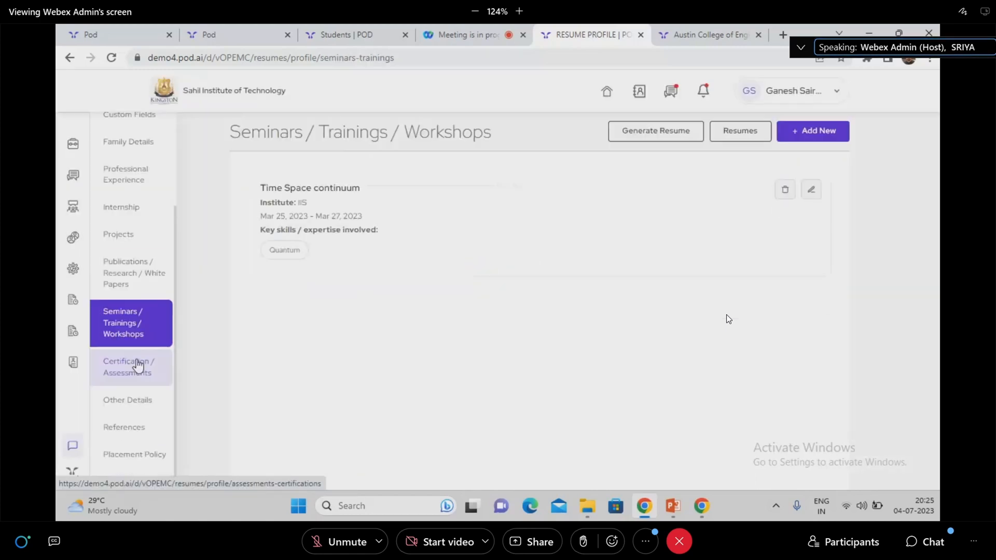
{"action": "left_click", "coordinate": [138, 375]}
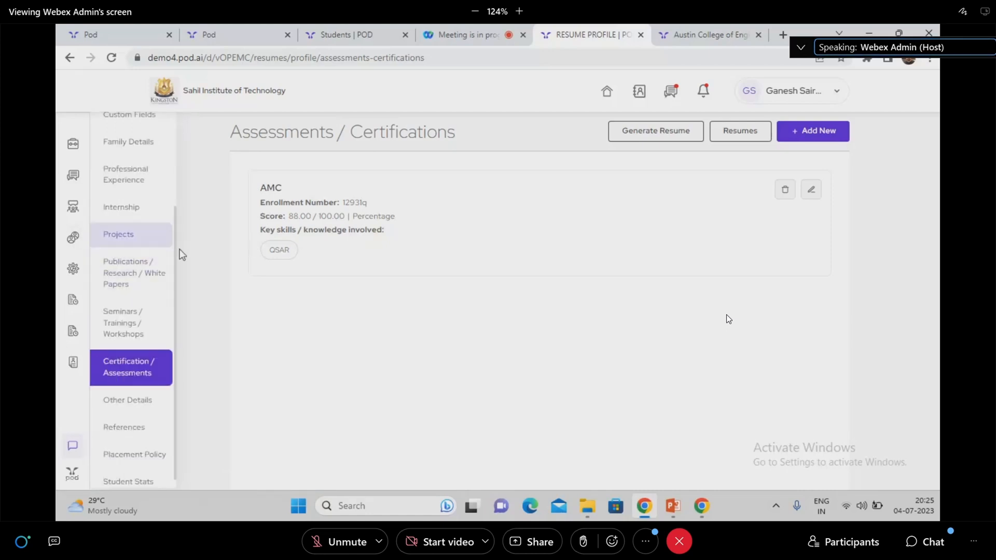
Open the Other Details section and add Python to the Key Expertise skills.
{"action": "scroll", "coordinate": [140, 336], "scroll_direction": "down", "scroll_amount": 1}
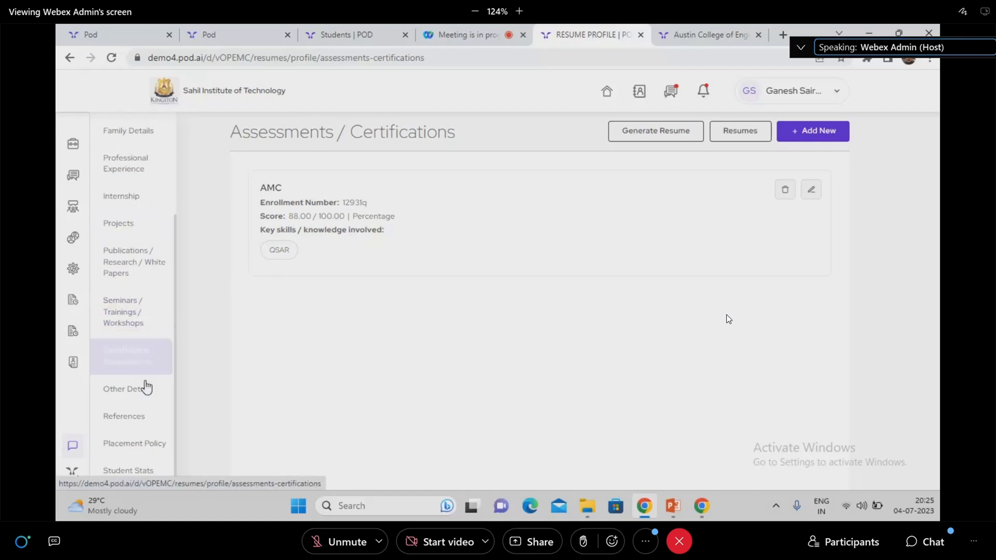
{"action": "left_click", "coordinate": [131, 397]}
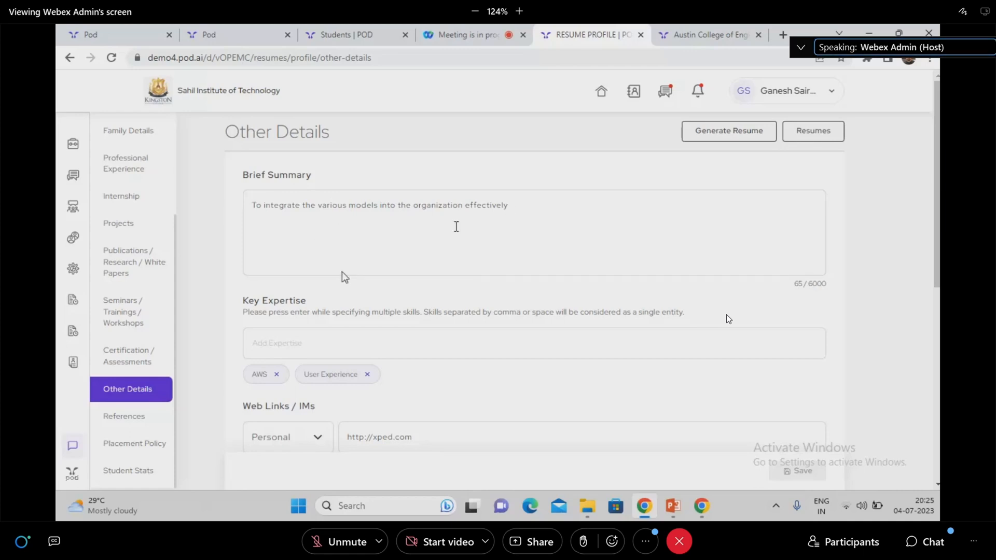
{"action": "scroll", "coordinate": [509, 220], "scroll_direction": "down", "scroll_amount": 1}
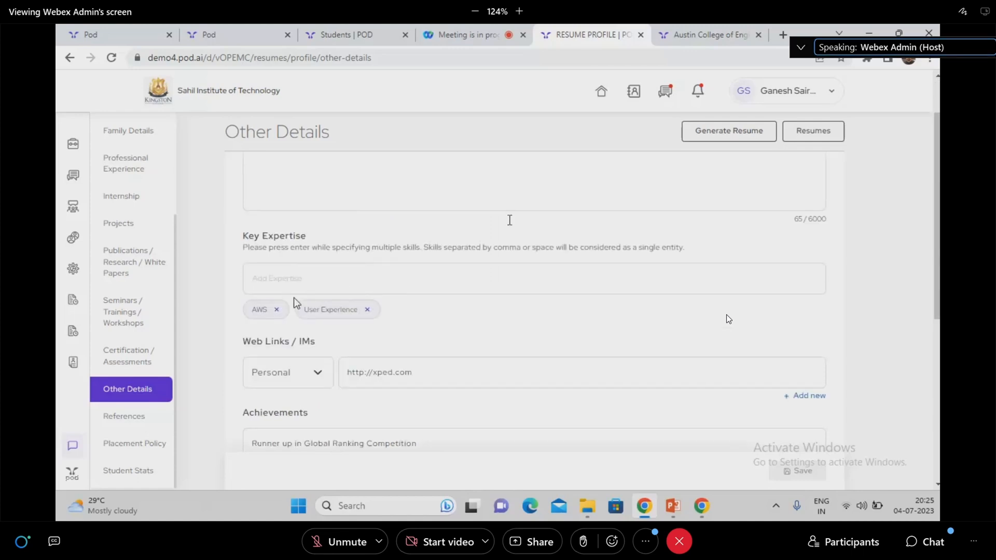
{"action": "scroll", "coordinate": [373, 284], "scroll_direction": "down", "scroll_amount": 1}
{"action": "left_click", "coordinate": [287, 214]}
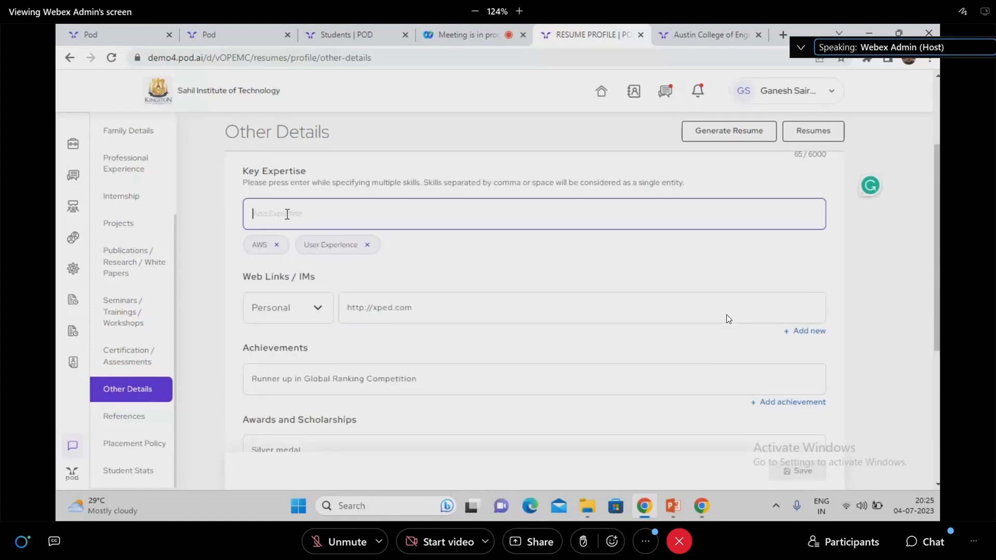
{"action": "type", "text": "py"}
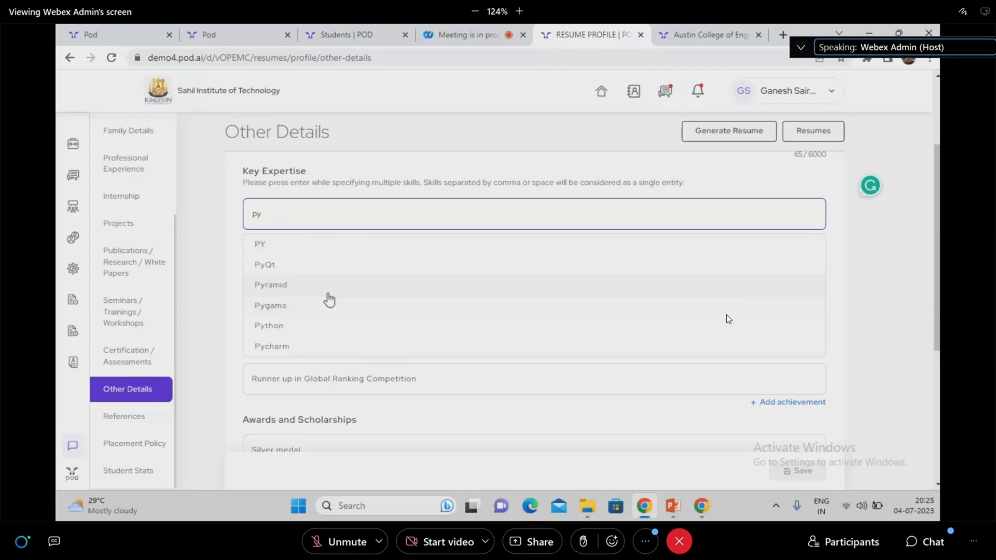
{"action": "left_click", "coordinate": [295, 327]}
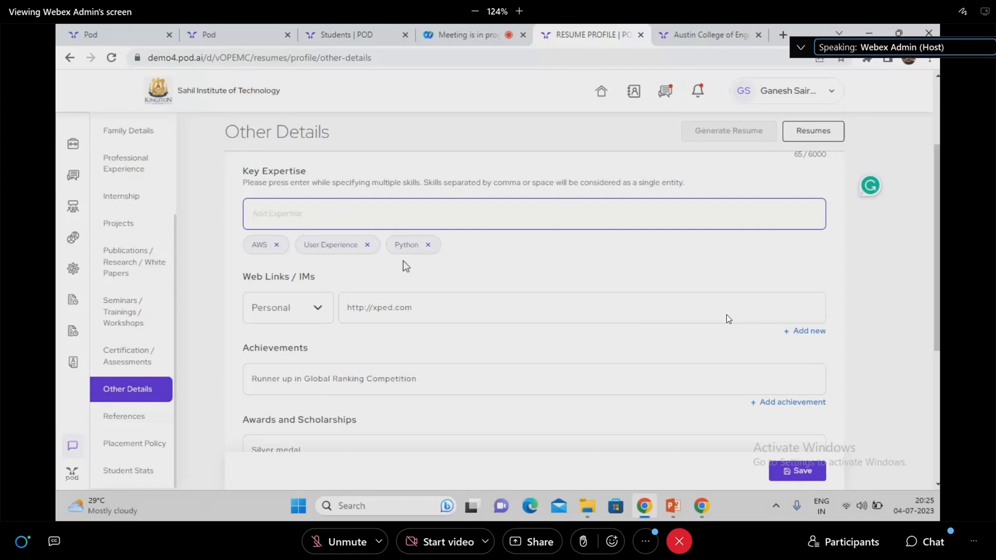
Examine the Web Links / IMs types and the achievements, awards, activities and hobbies fields in Other Details.
{"action": "scroll", "coordinate": [472, 242], "scroll_direction": "down", "scroll_amount": 1}
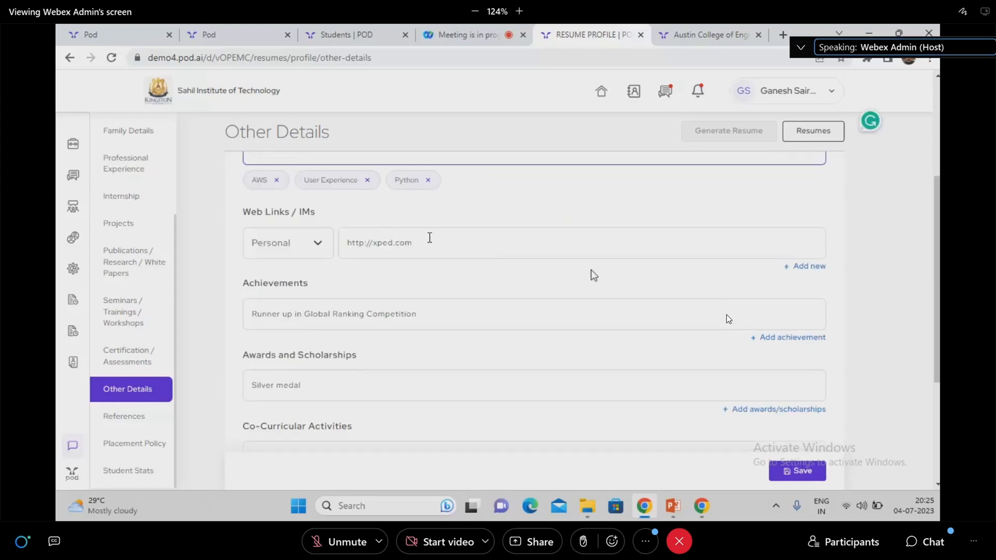
{"action": "scroll", "coordinate": [317, 242], "scroll_direction": "down", "scroll_amount": 1}
{"action": "scroll", "coordinate": [317, 242], "scroll_direction": "up", "scroll_amount": 1}
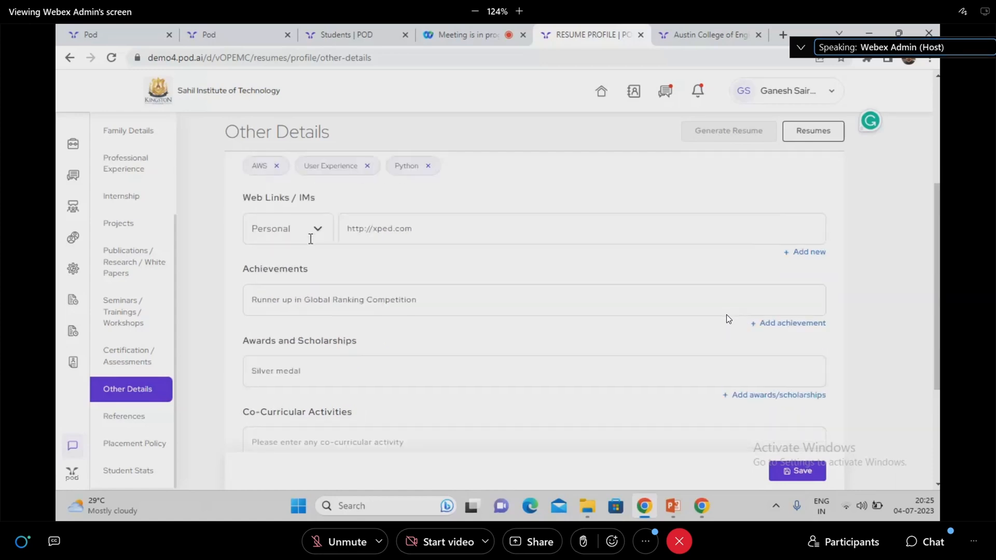
{"action": "left_click", "coordinate": [317, 243]}
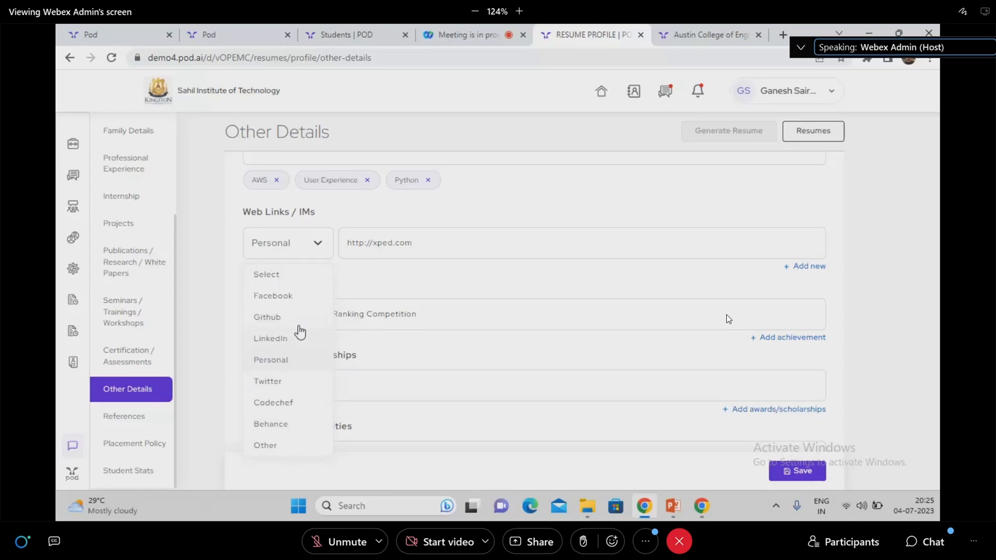
{"action": "left_click", "coordinate": [409, 272]}
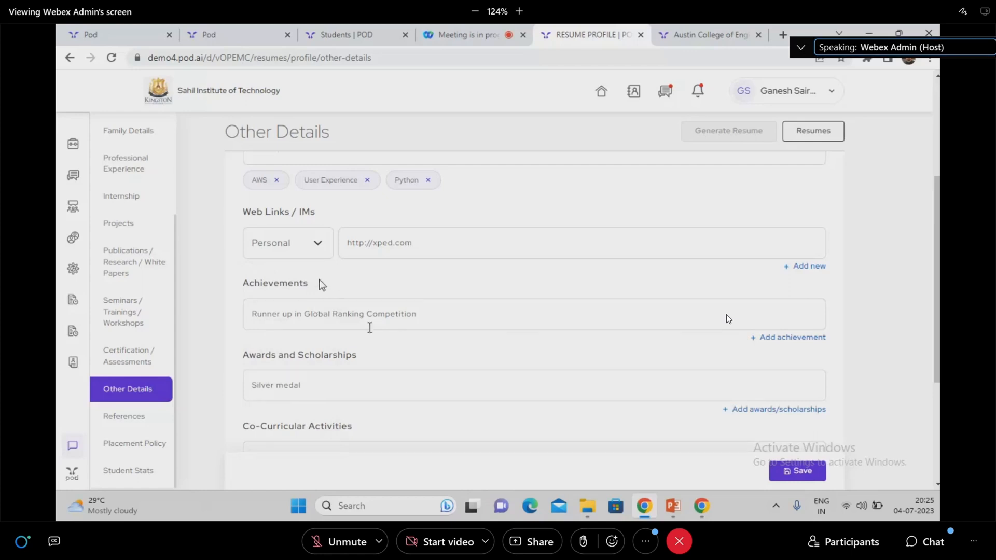
{"action": "scroll", "coordinate": [319, 280], "scroll_direction": "down", "scroll_amount": 1}
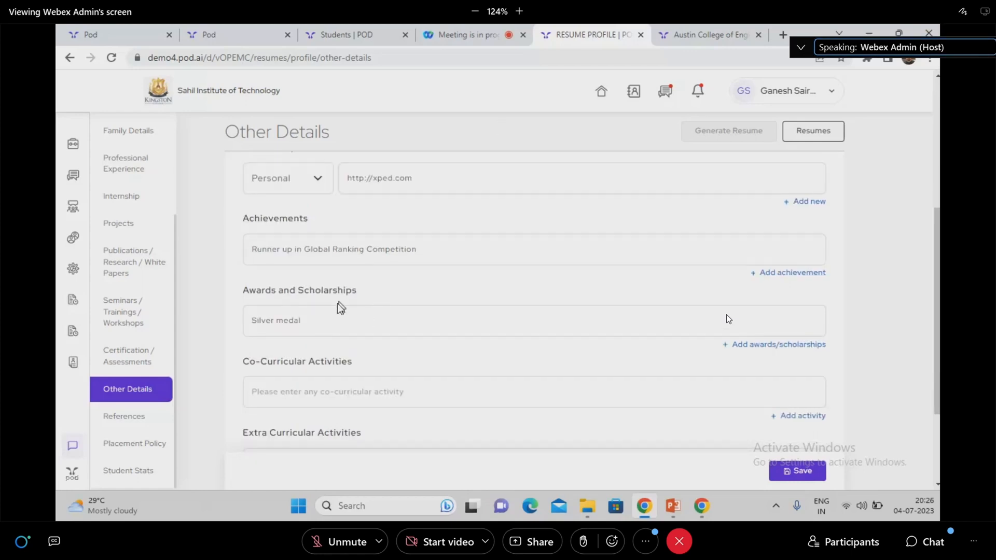
{"action": "scroll", "coordinate": [326, 310], "scroll_direction": "down", "scroll_amount": 2}
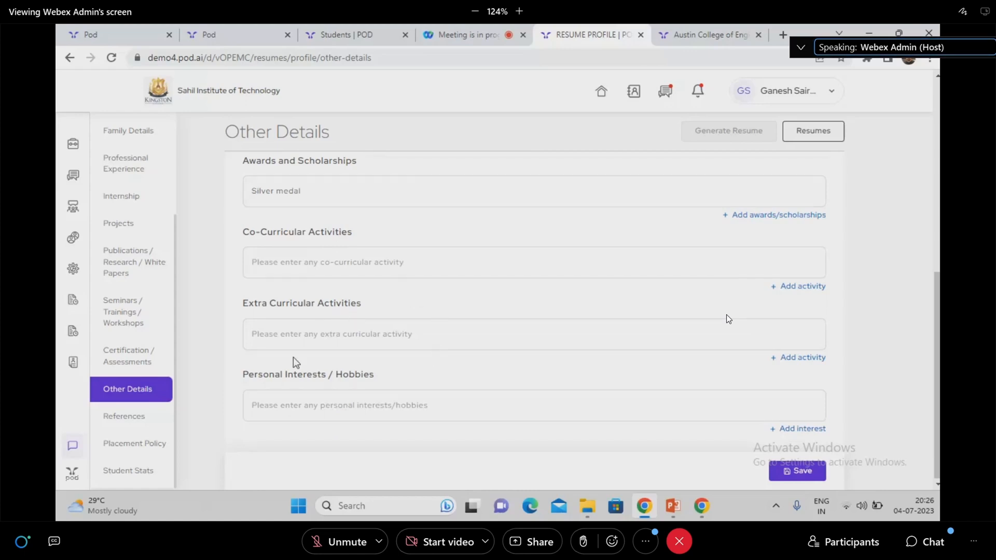
{"action": "scroll", "coordinate": [294, 357], "scroll_direction": "down", "scroll_amount": 1}
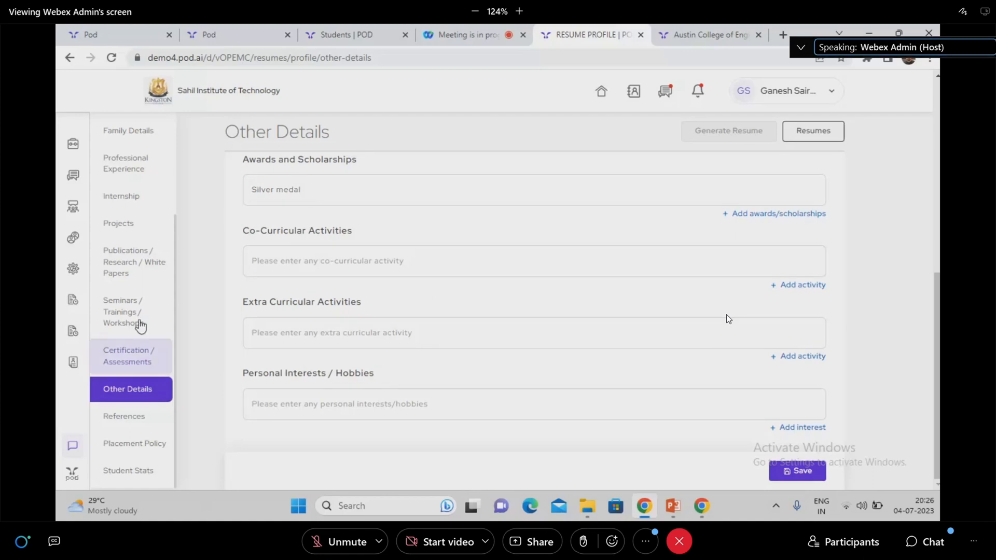
{"action": "scroll", "coordinate": [332, 310], "scroll_direction": "up", "scroll_amount": 7}
{"action": "scroll", "coordinate": [332, 310], "scroll_direction": "down", "scroll_amount": 7}
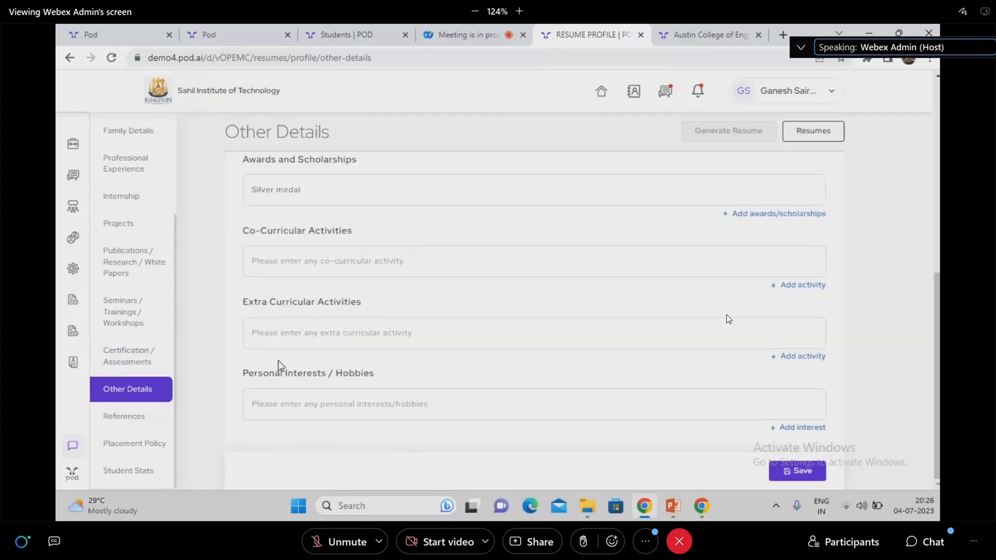
Open the References section, leaving Other Details without saving its changes.
{"action": "left_click", "coordinate": [139, 420]}
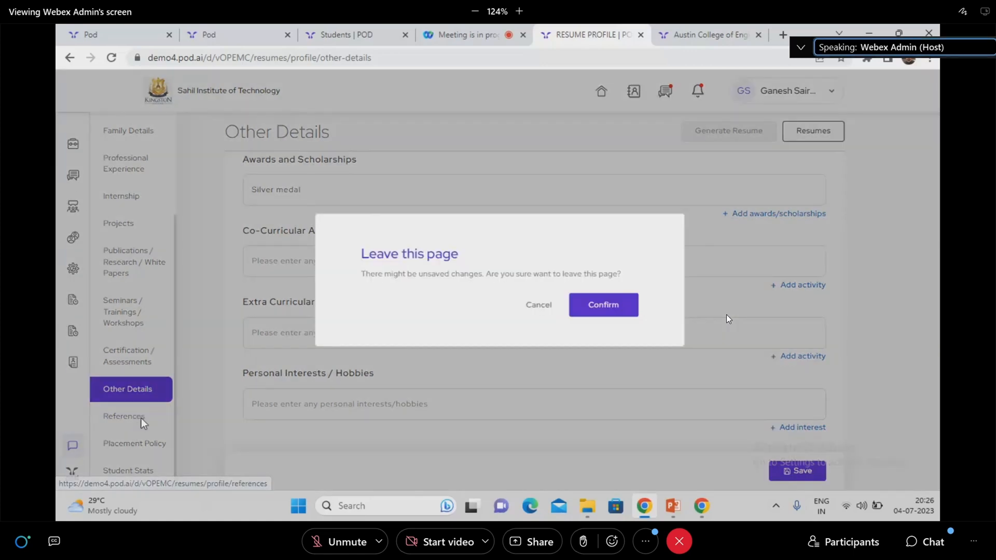
{"action": "left_click", "coordinate": [606, 306]}
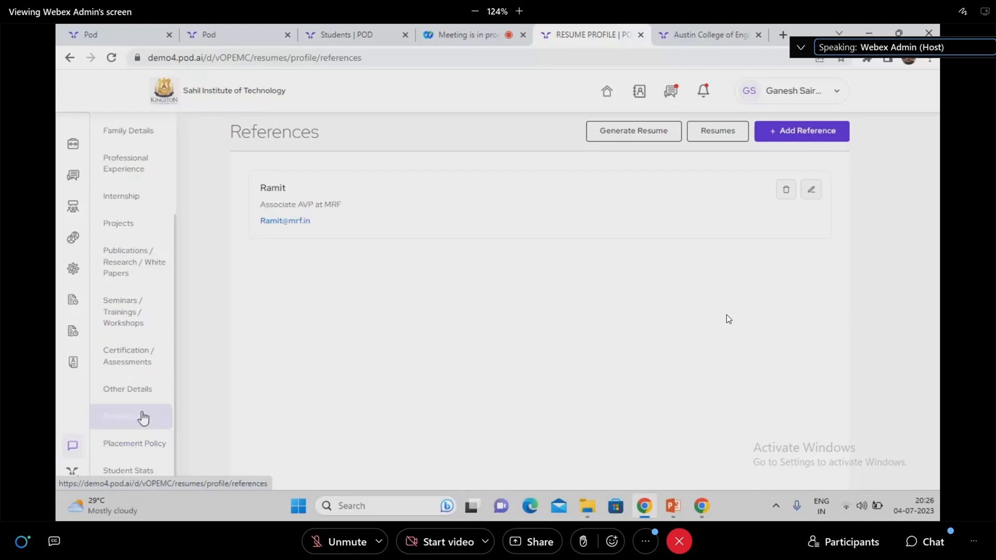
Open Placement Policy, check the Interested In Placements options keeping Yes, and look over the list of profile sections.
{"action": "left_click", "coordinate": [144, 447]}
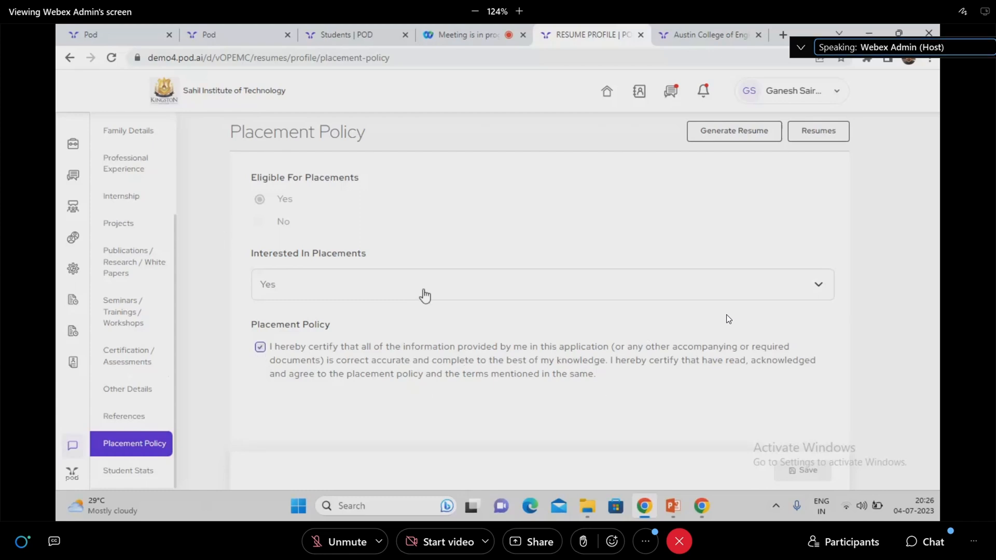
{"action": "left_click", "coordinate": [326, 288]}
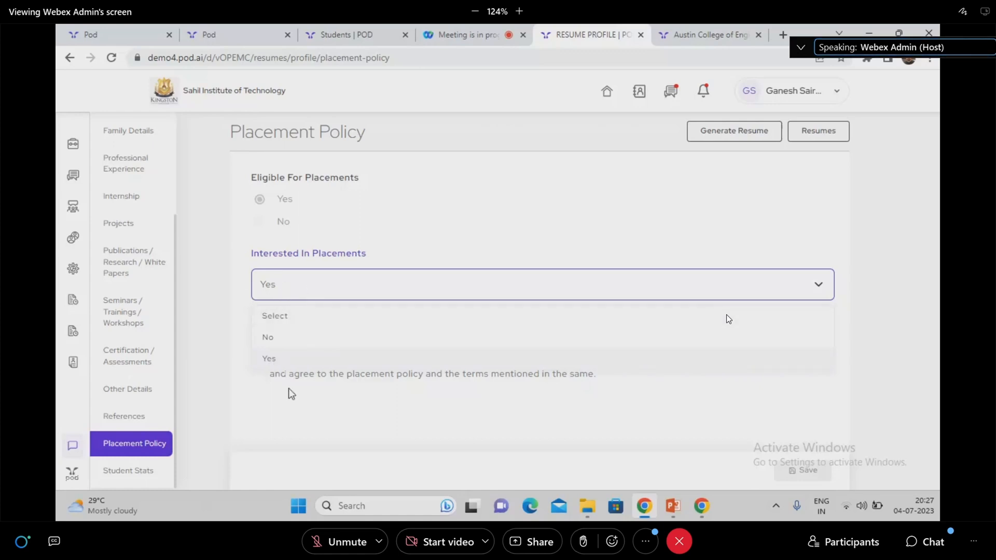
{"action": "left_click", "coordinate": [270, 359]}
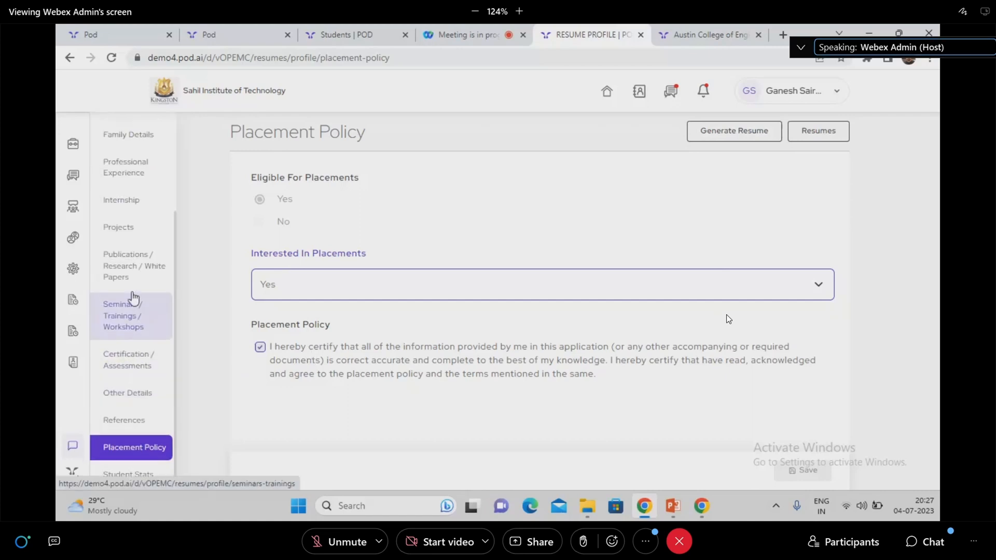
{"action": "scroll", "coordinate": [133, 296], "scroll_direction": "up", "scroll_amount": 3}
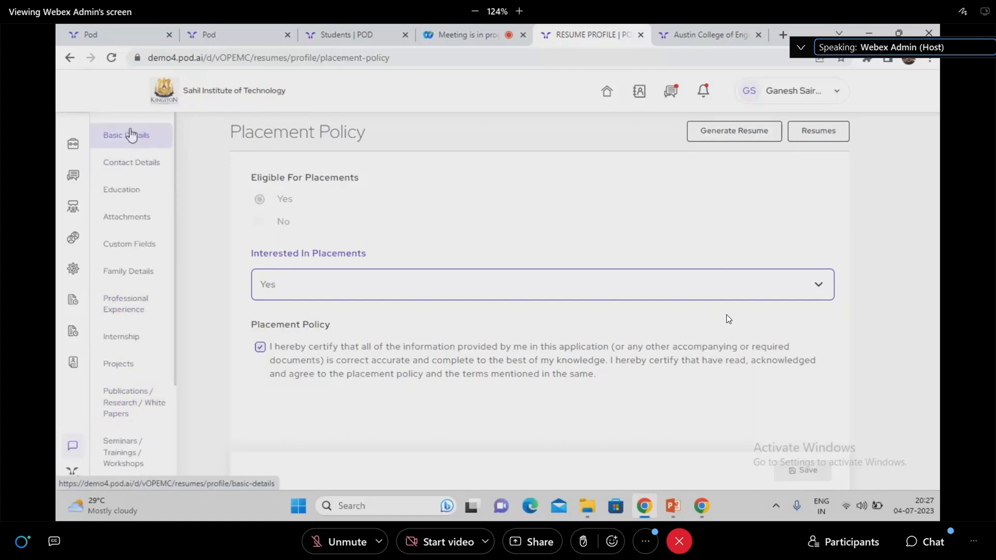
{"action": "scroll", "coordinate": [150, 363], "scroll_direction": "down", "scroll_amount": 3}
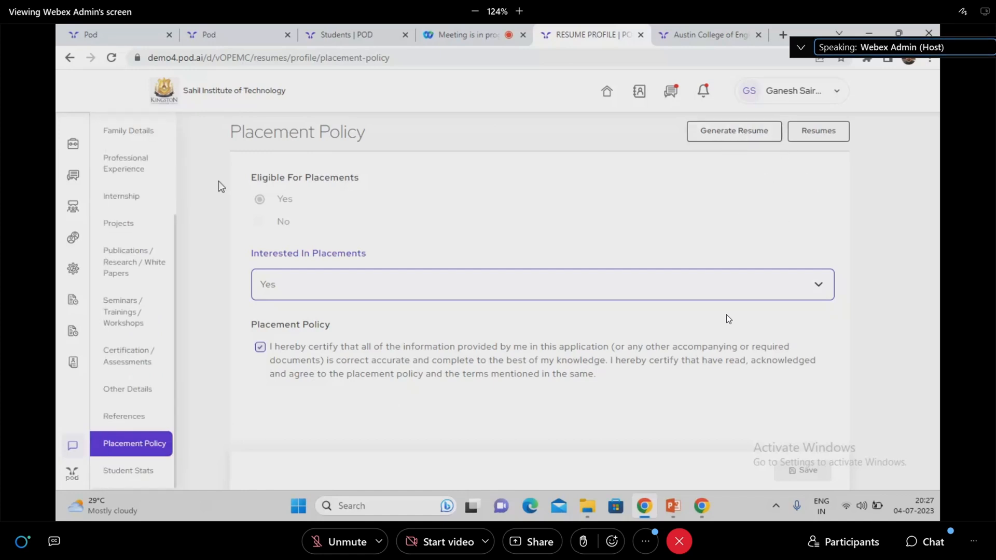
Start generating a resume and exclude the Research field while keeping Project included.
{"action": "left_click", "coordinate": [733, 136]}
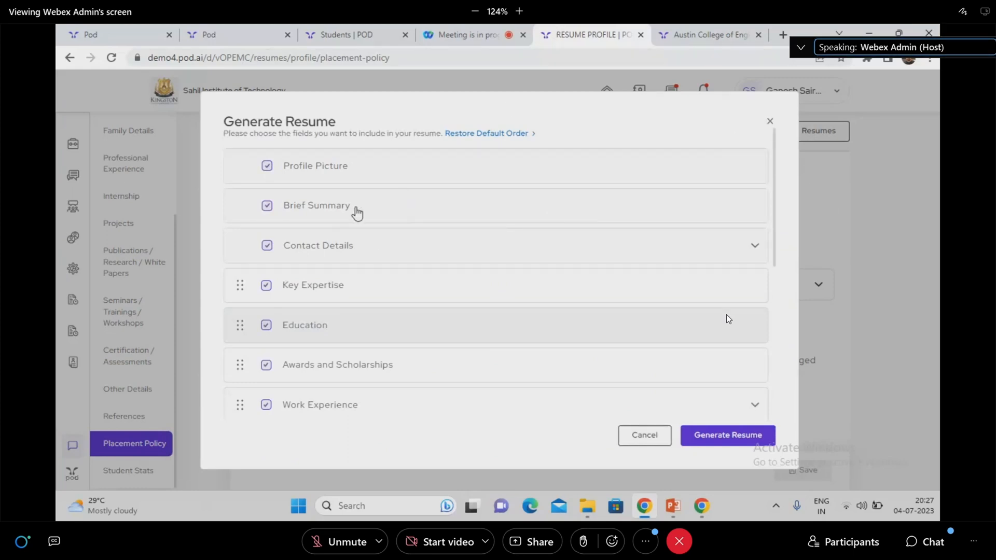
{"action": "scroll", "coordinate": [353, 224], "scroll_direction": "down", "scroll_amount": 1}
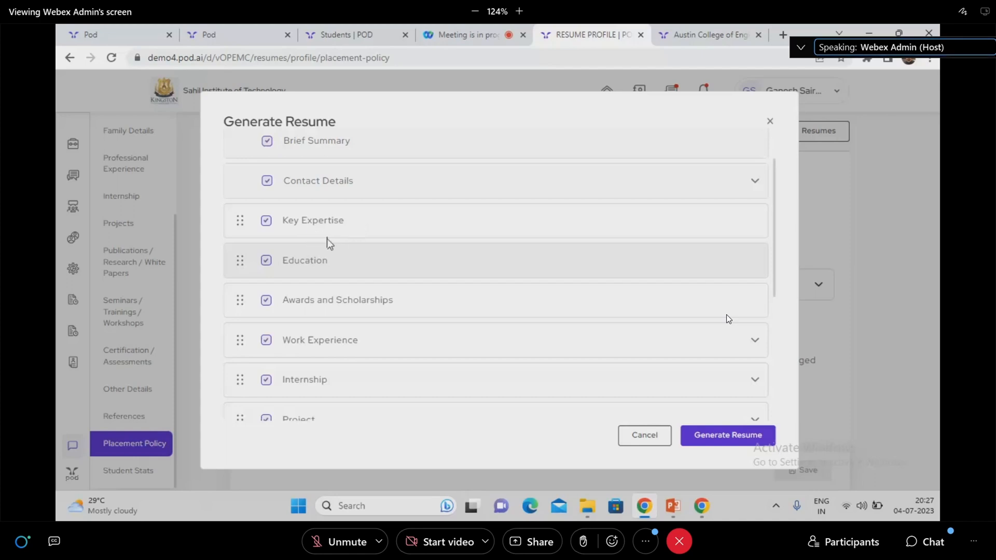
{"action": "scroll", "coordinate": [327, 238], "scroll_direction": "down", "scroll_amount": 2}
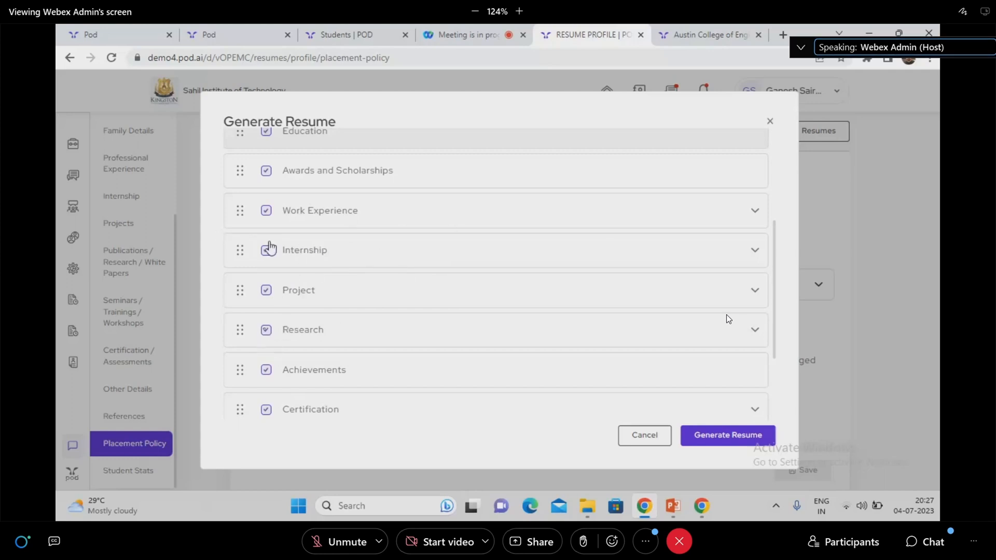
{"action": "left_click", "coordinate": [267, 330]}
{"action": "left_click", "coordinate": [267, 291]}
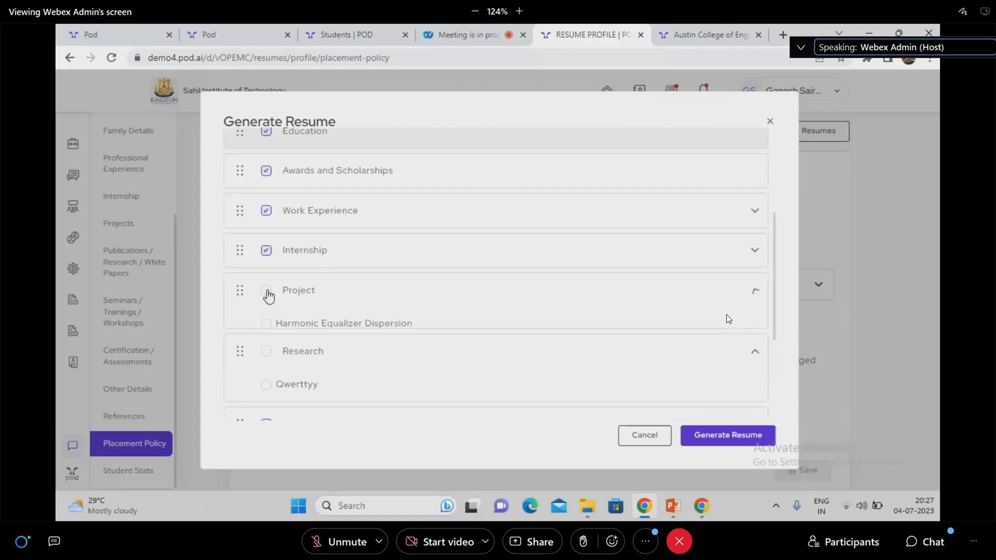
{"action": "left_click", "coordinate": [265, 292]}
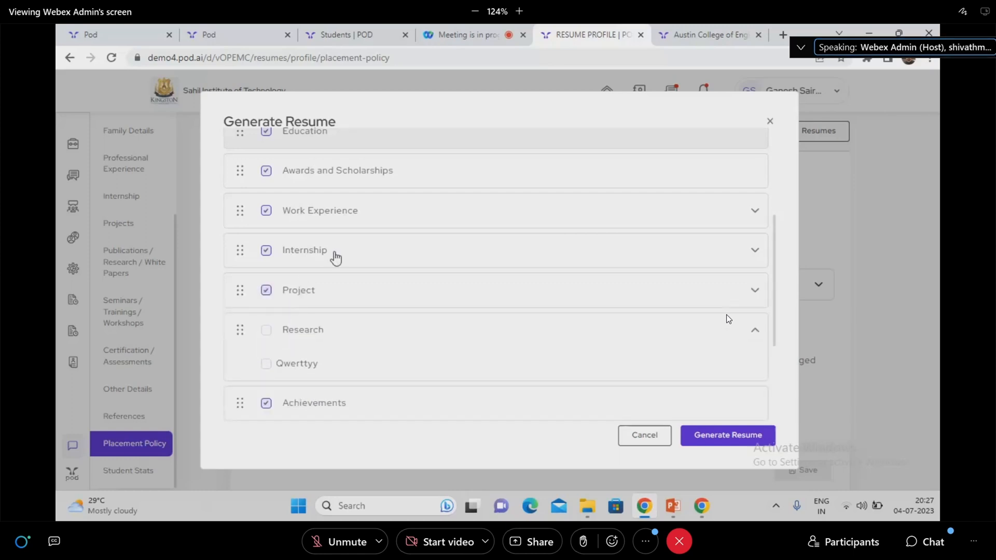
Exclude Brief Summary from the resume fields and include it again.
{"action": "scroll", "coordinate": [403, 265], "scroll_direction": "up", "scroll_amount": 4}
{"action": "left_click", "coordinate": [267, 208]}
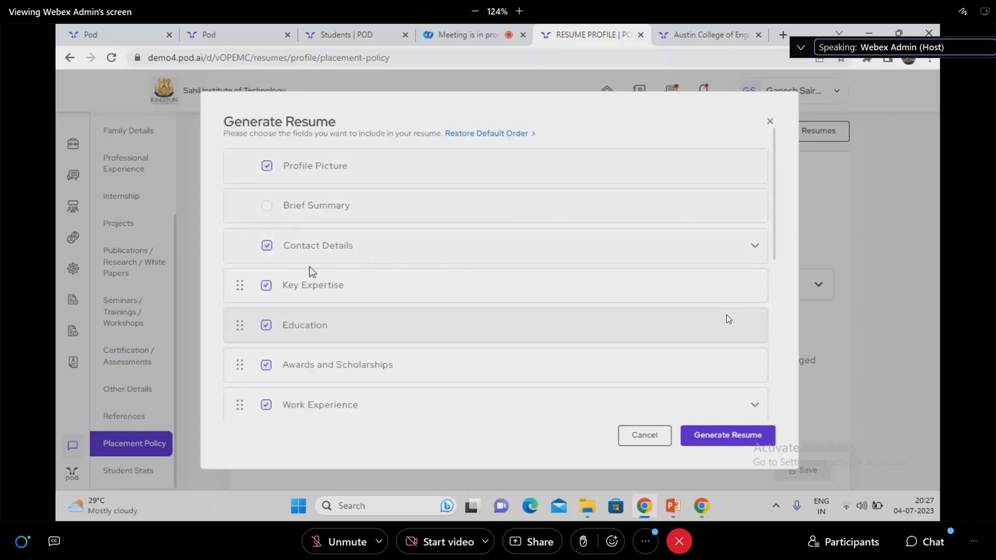
{"action": "left_click", "coordinate": [267, 209]}
Reorder the resume fields so Achievements precedes Research, Education precedes Key Expertise, and Internship directly follows Education.
{"action": "scroll", "coordinate": [373, 301], "scroll_direction": "down", "scroll_amount": 1}
{"action": "scroll", "coordinate": [372, 301], "scroll_direction": "down", "scroll_amount": 6}
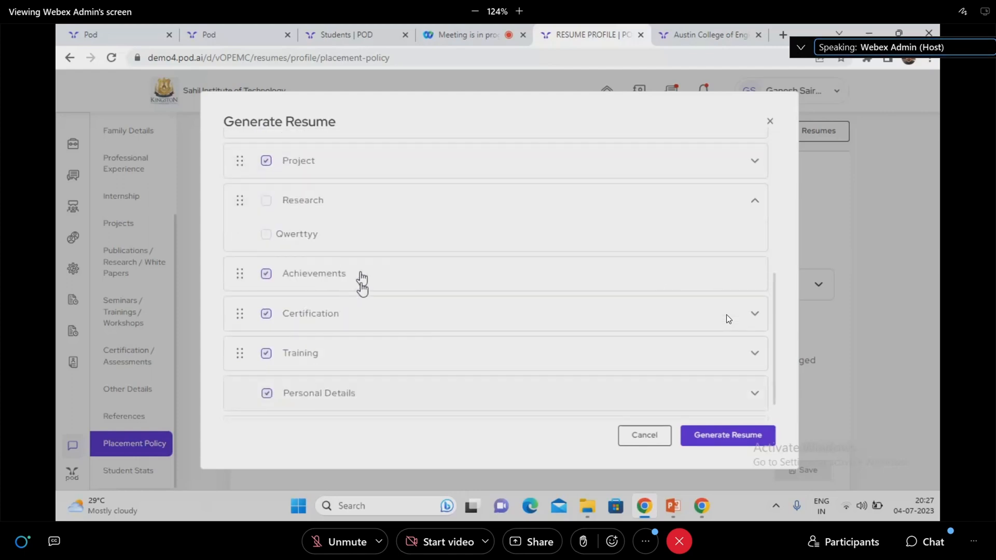
{"action": "left_click_drag", "start_coordinate": [358, 282], "coordinate": [382, 167]}
{"action": "scroll", "coordinate": [456, 315], "scroll_direction": "up", "scroll_amount": 2}
{"action": "scroll", "coordinate": [456, 315], "scroll_direction": "up", "scroll_amount": 3}
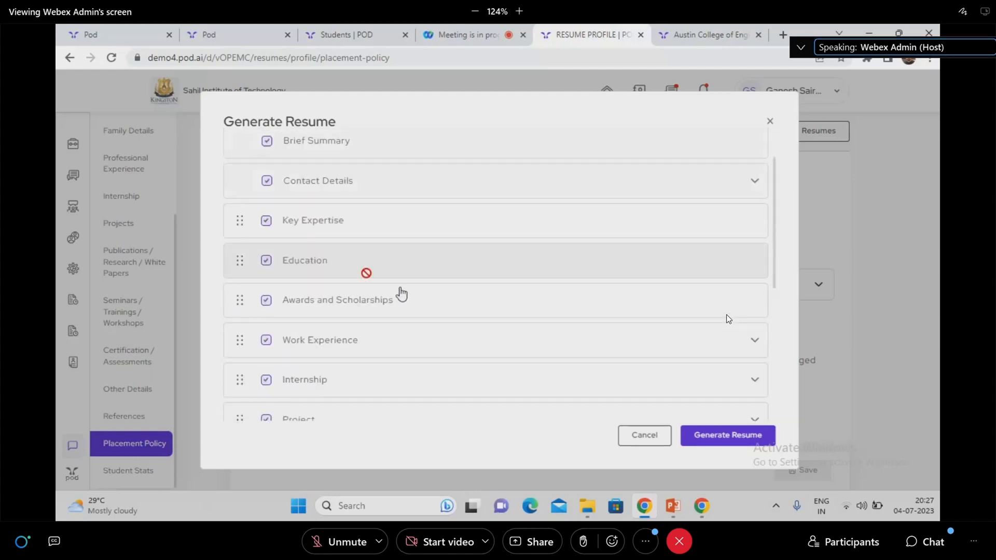
{"action": "mouse_move", "coordinate": [327, 262]}
{"action": "left_mouse_down"}
{"action": "mouse_move", "coordinate": [330, 227]}
{"action": "mouse_move", "coordinate": [322, 218]}
{"action": "mouse_move", "coordinate": [307, 226]}
{"action": "mouse_move", "coordinate": [311, 200]}
{"action": "mouse_move", "coordinate": [340, 251]}
{"action": "mouse_move", "coordinate": [314, 247]}
{"action": "left_mouse_up"}
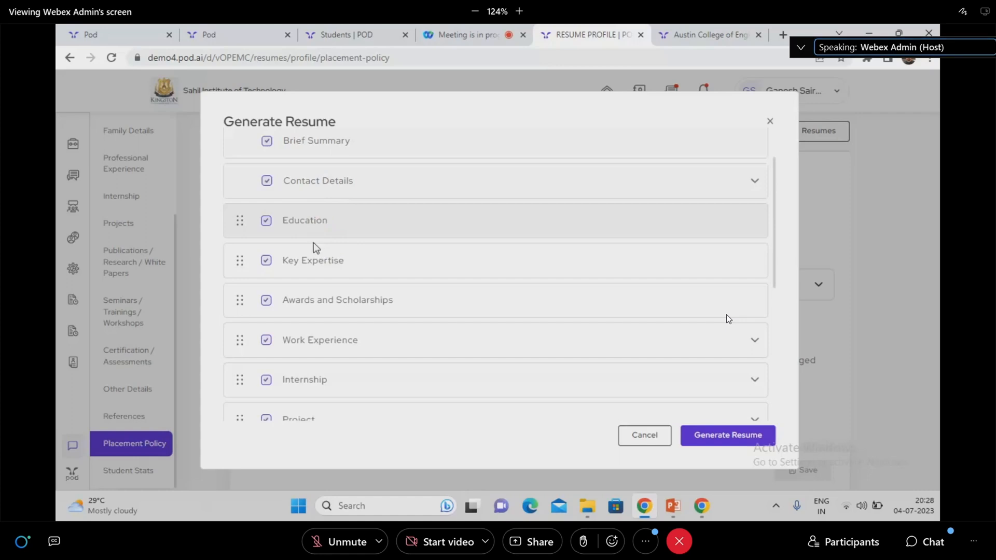
{"action": "left_click_drag", "start_coordinate": [341, 353], "coordinate": [334, 259]}
Generate the resume with the chosen fields and review its preview from the header through Assessments / Certifications.
{"action": "scroll", "coordinate": [567, 331], "scroll_direction": "down", "scroll_amount": 5}
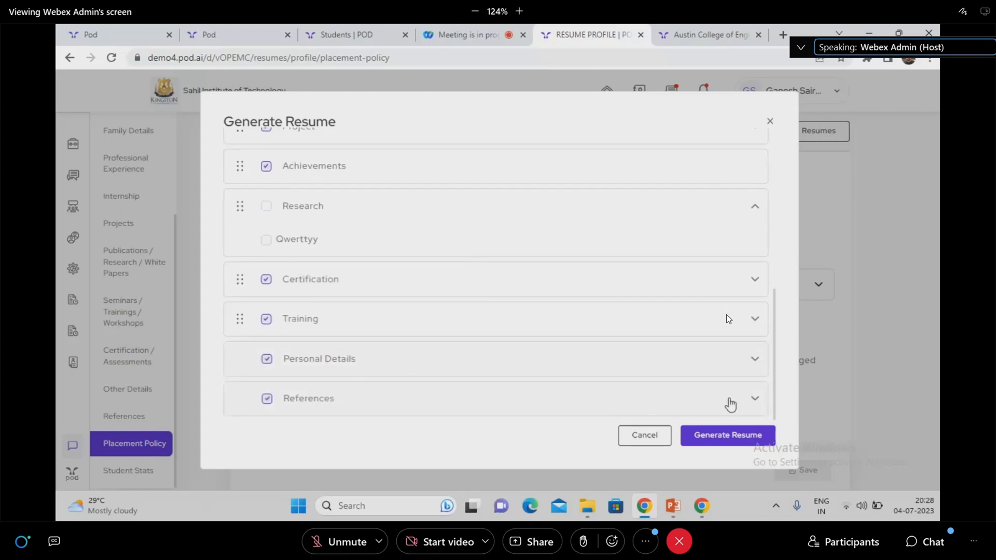
{"action": "left_click", "coordinate": [724, 439]}
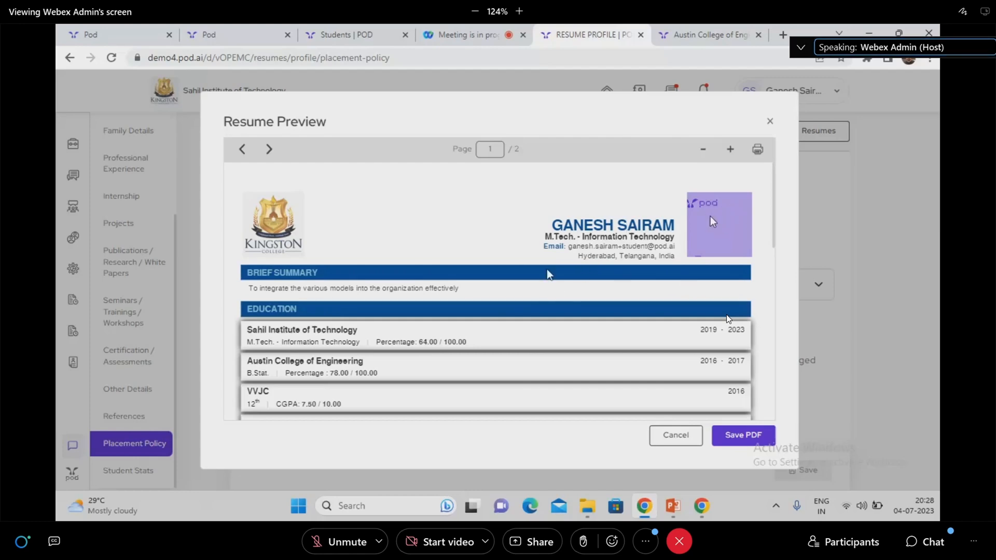
{"action": "scroll", "coordinate": [607, 231], "scroll_direction": "down", "scroll_amount": 3}
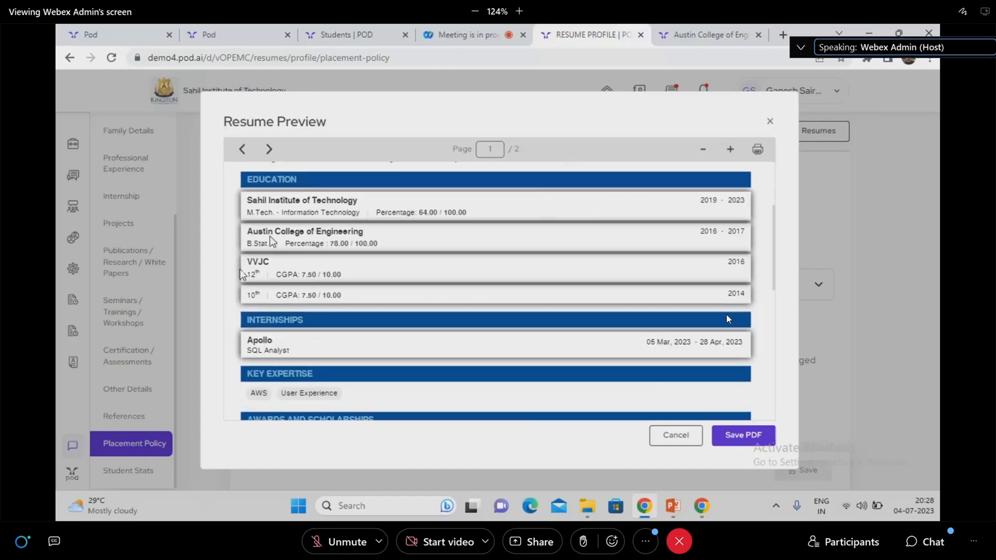
{"action": "scroll", "coordinate": [324, 267], "scroll_direction": "down", "scroll_amount": 10}
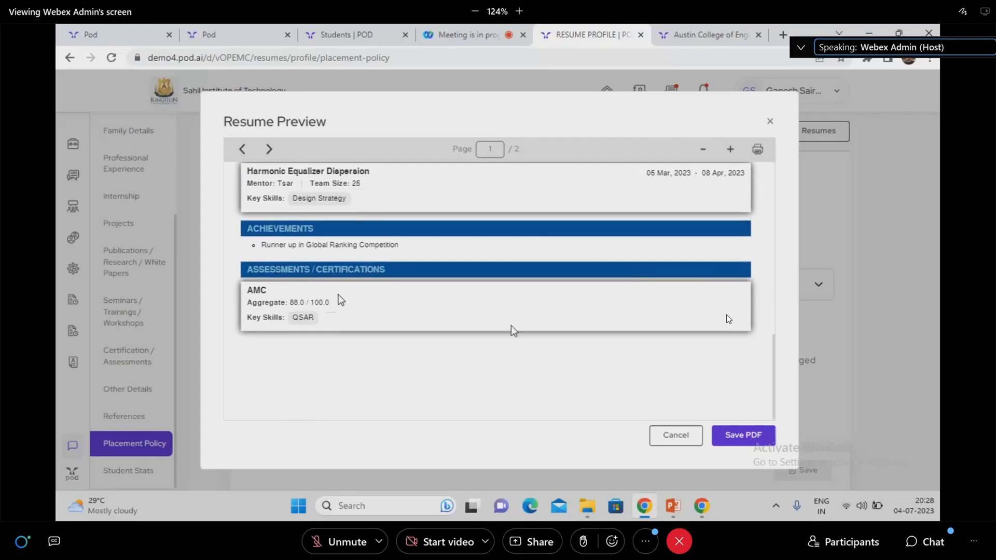
{"action": "scroll", "coordinate": [511, 327], "scroll_direction": "up", "scroll_amount": 10}
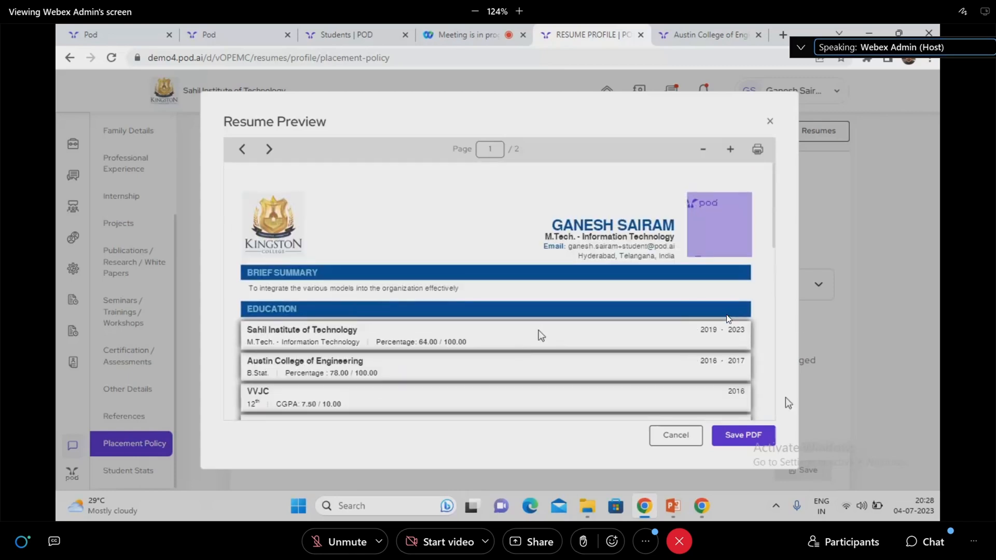
Start saving the previewed resume, titling it Resume QT and assigning it to the General category.
{"action": "left_click", "coordinate": [742, 438]}
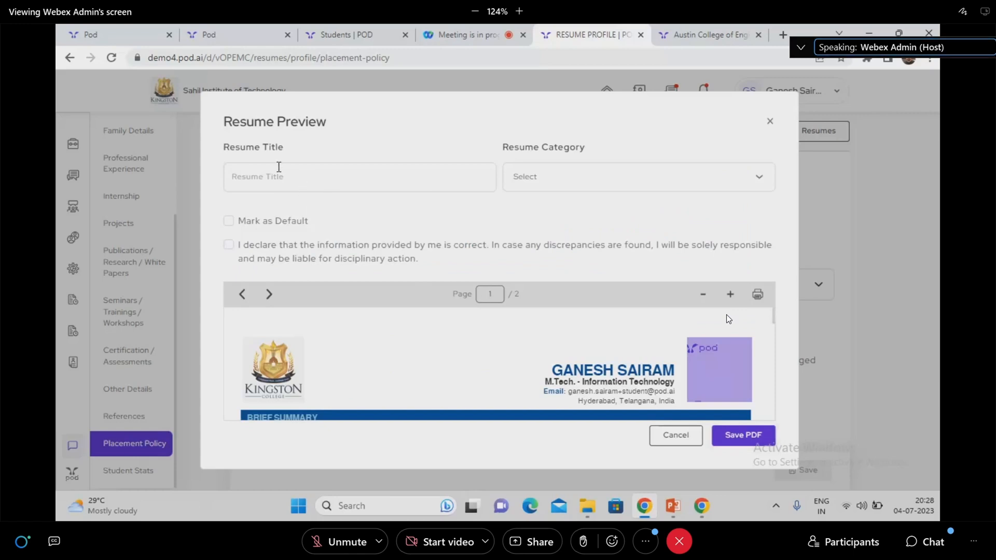
{"action": "left_click", "coordinate": [323, 174]}
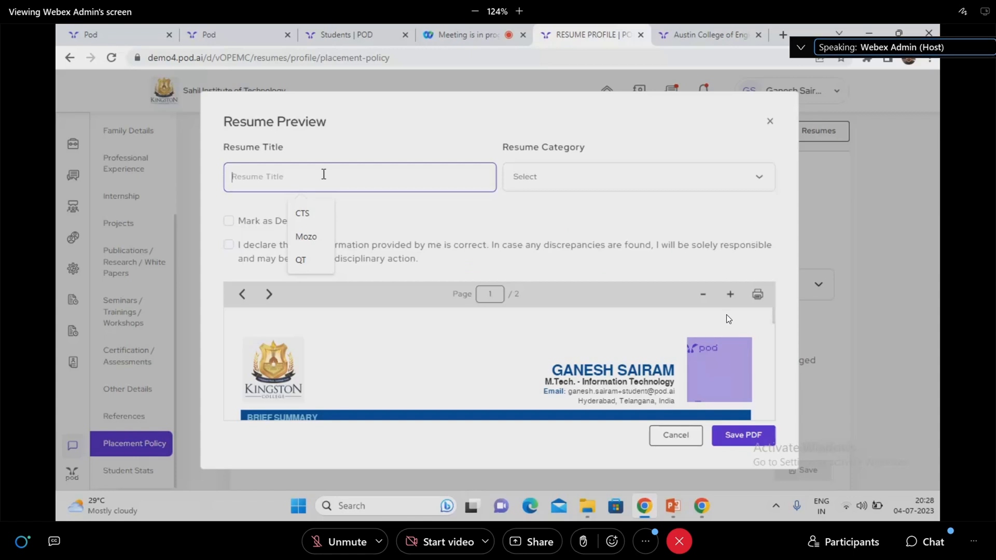
{"action": "type", "text": "Resume"}
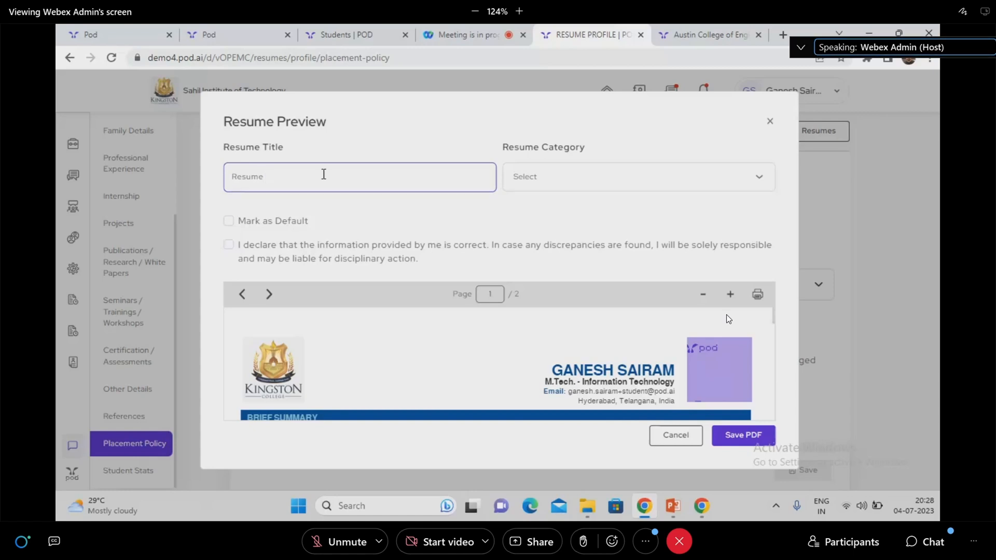
{"action": "type", "text": "T"}
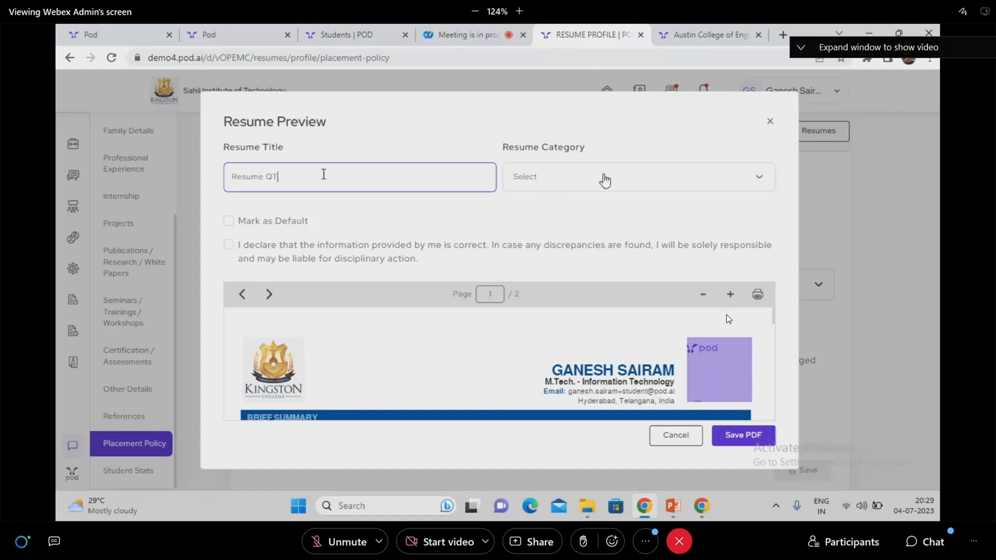
{"action": "left_click", "coordinate": [557, 186]}
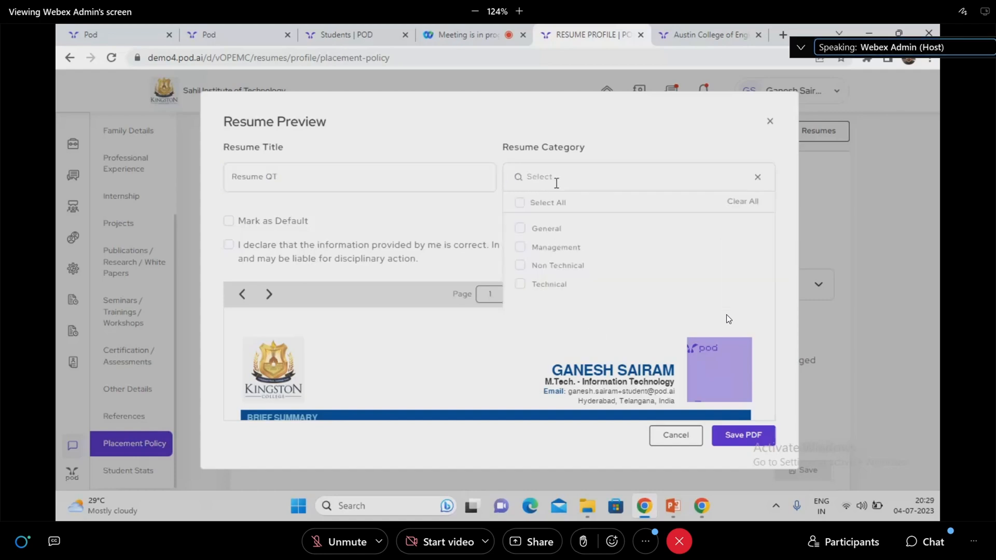
{"action": "left_click", "coordinate": [550, 229]}
{"action": "left_click", "coordinate": [481, 210]}
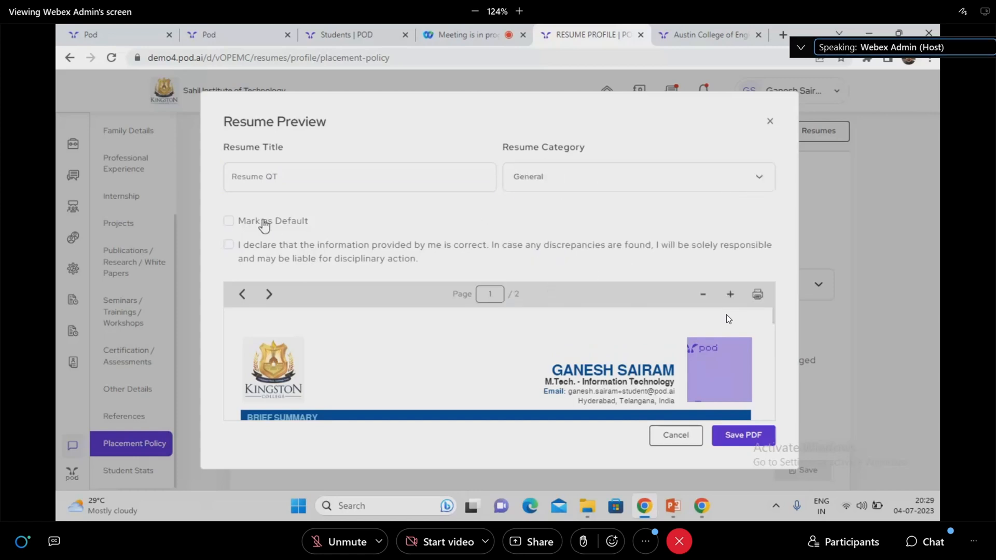
Mark the resume as default, accept the correctness declaration and save it as a PDF.
{"action": "left_click", "coordinate": [229, 221]}
{"action": "left_click", "coordinate": [231, 246]}
{"action": "scroll", "coordinate": [747, 332], "scroll_direction": "down", "scroll_amount": 2}
{"action": "left_click", "coordinate": [743, 436]}
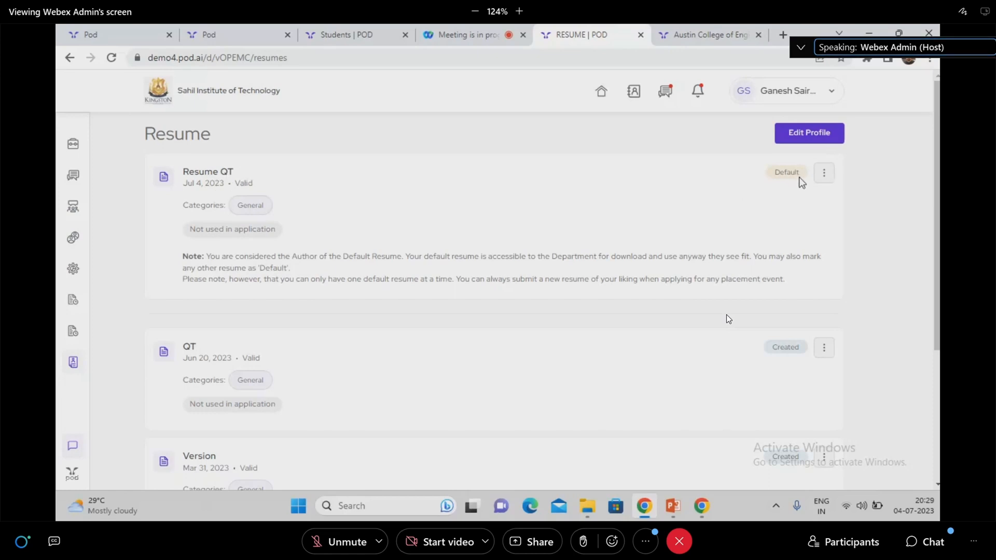
Examine the available actions for the default Resume QT and the older QT resume, and look over the saved resumes.
{"action": "left_click", "coordinate": [826, 174]}
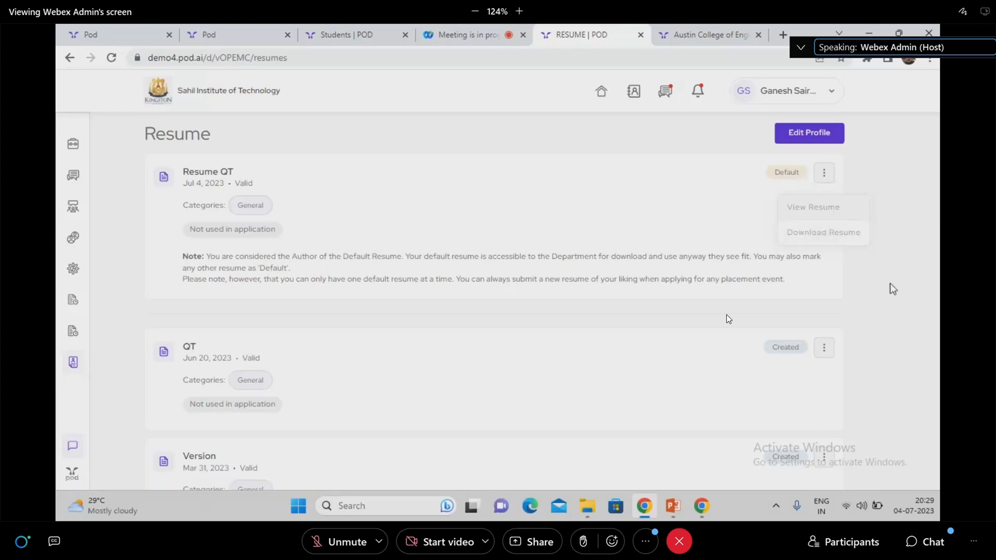
{"action": "left_click", "coordinate": [910, 289]}
{"action": "scroll", "coordinate": [840, 332], "scroll_direction": "down", "scroll_amount": 1}
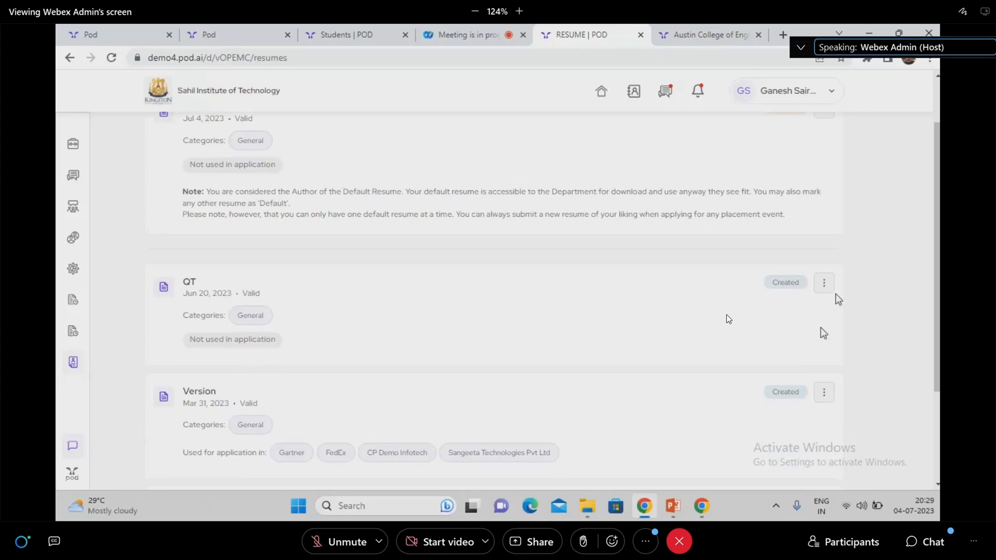
{"action": "scroll", "coordinate": [822, 334], "scroll_direction": "down", "scroll_amount": 2}
{"action": "scroll", "coordinate": [810, 348], "scroll_direction": "up", "scroll_amount": 2}
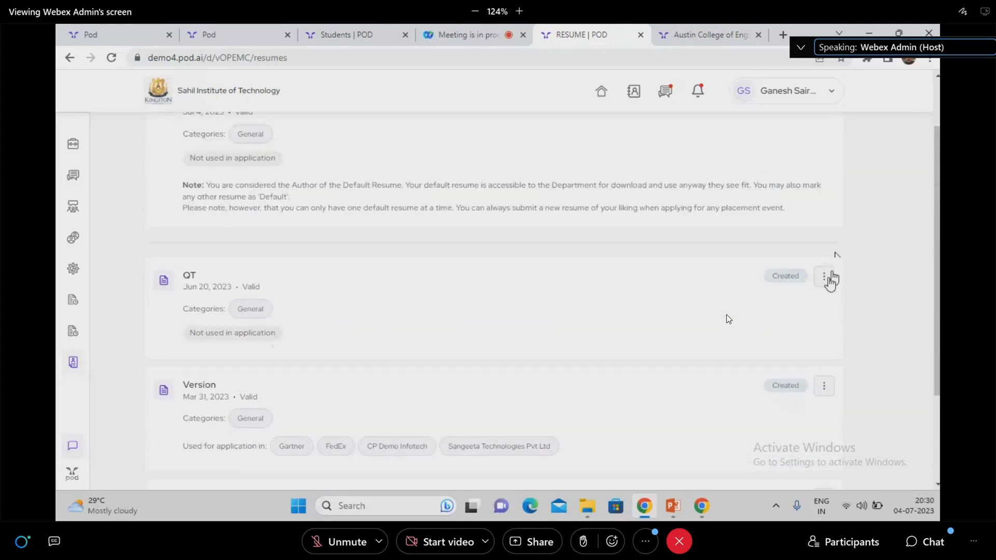
{"action": "left_click", "coordinate": [824, 276]}
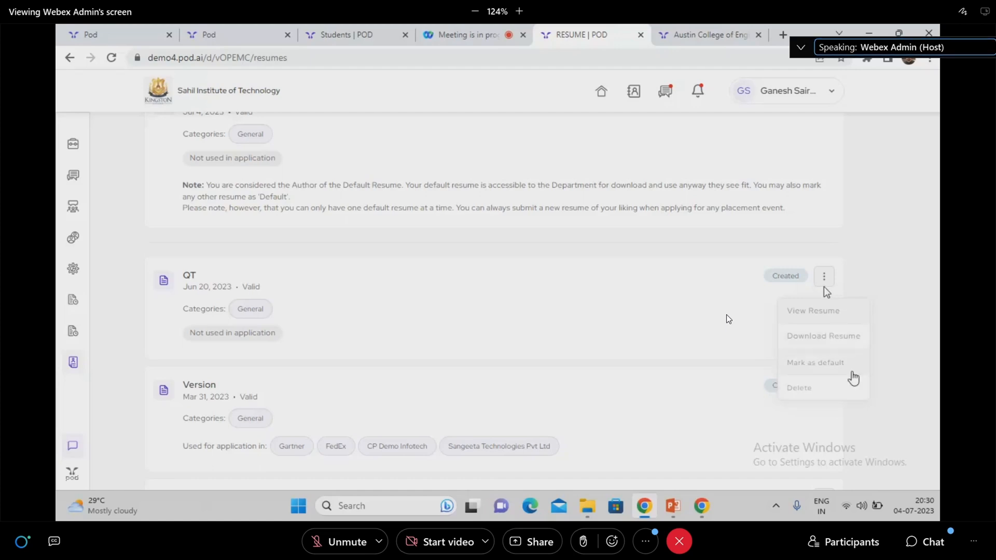
{"action": "left_click", "coordinate": [885, 178]}
{"action": "scroll", "coordinate": [868, 210], "scroll_direction": "up", "scroll_amount": 2}
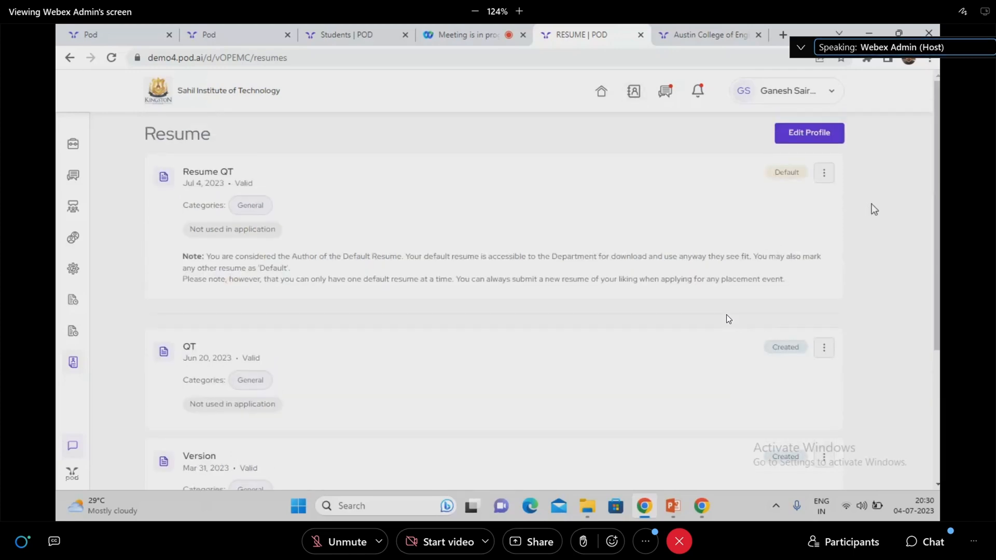
Reopen the Resumes list from the home dashboard, look through the saved resumes and return to the dashboard.
{"action": "left_click", "coordinate": [603, 93]}
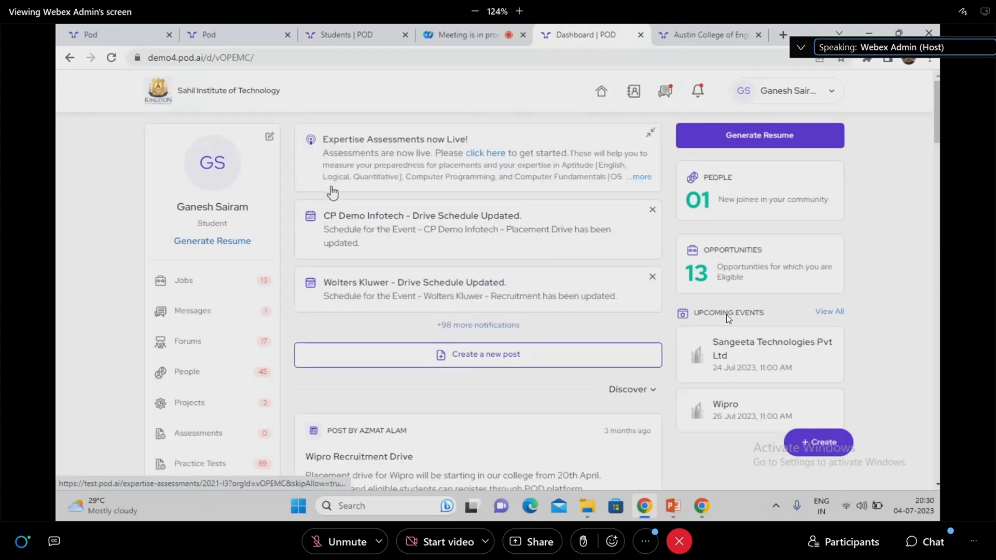
{"action": "scroll", "coordinate": [251, 287], "scroll_direction": "down", "scroll_amount": 1}
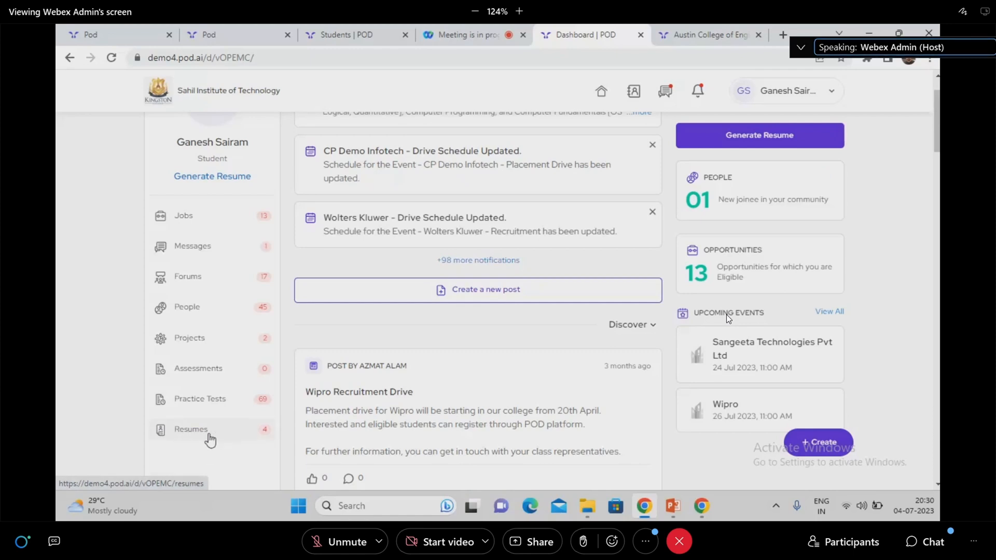
{"action": "left_click", "coordinate": [198, 433]}
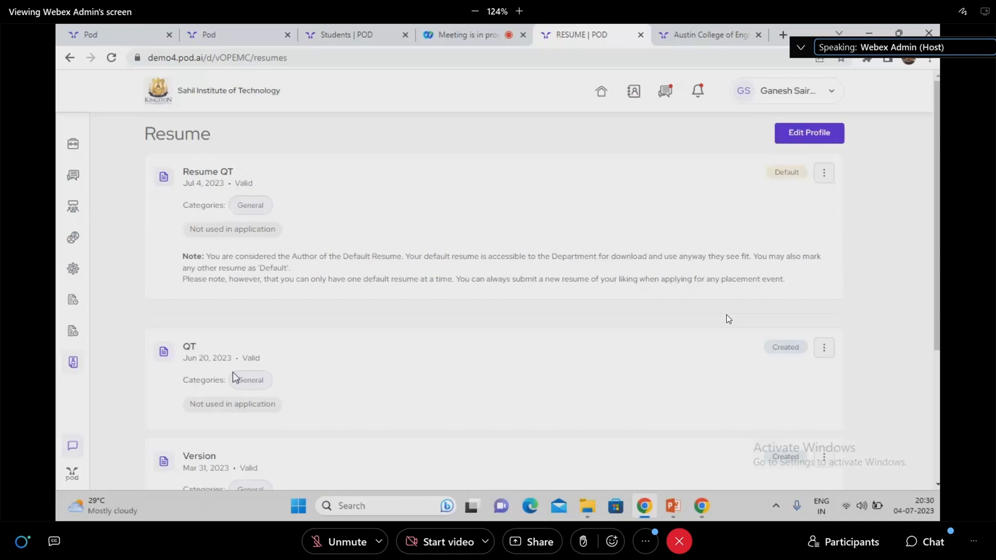
{"action": "scroll", "coordinate": [313, 305], "scroll_direction": "down", "scroll_amount": 4}
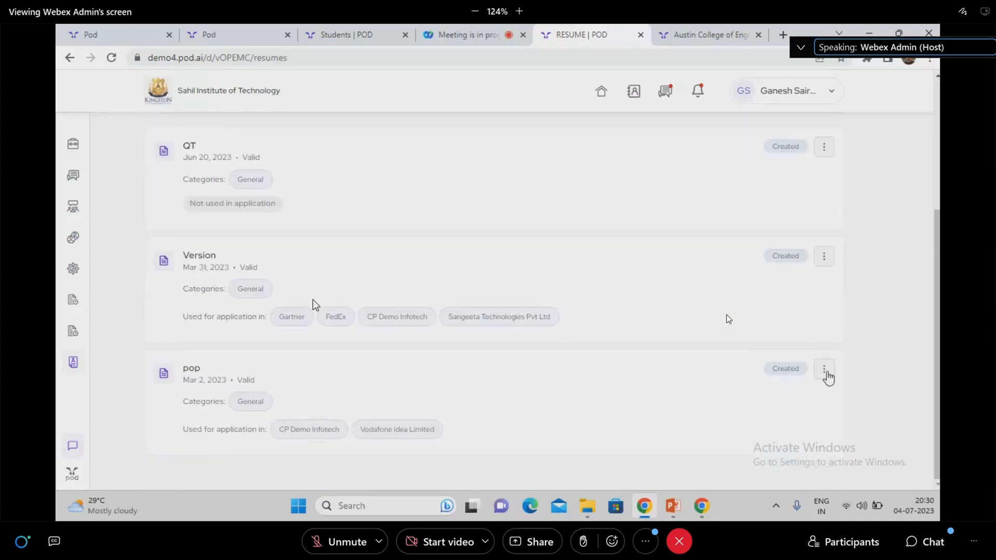
{"action": "scroll", "coordinate": [313, 304], "scroll_direction": "up", "scroll_amount": 4}
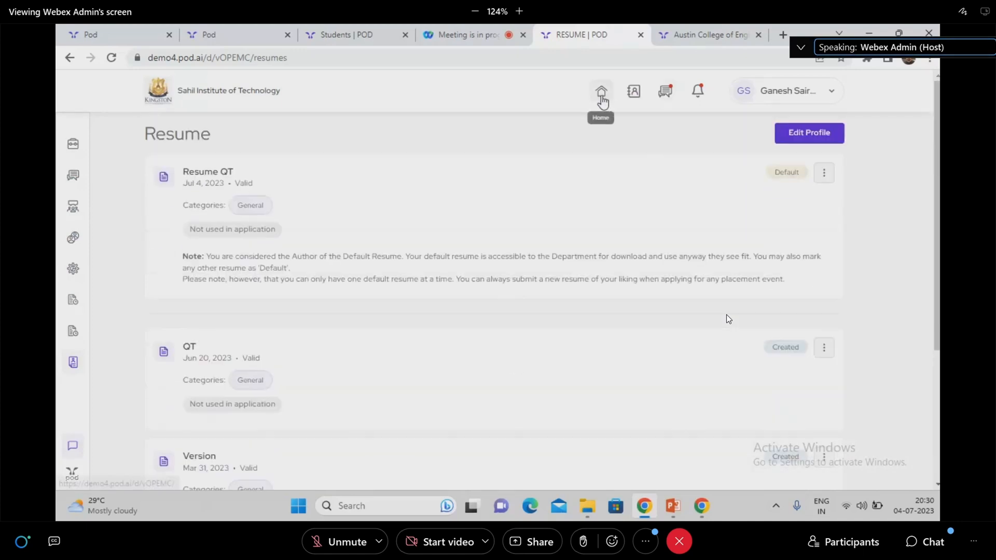
{"action": "left_click", "coordinate": [602, 93]}
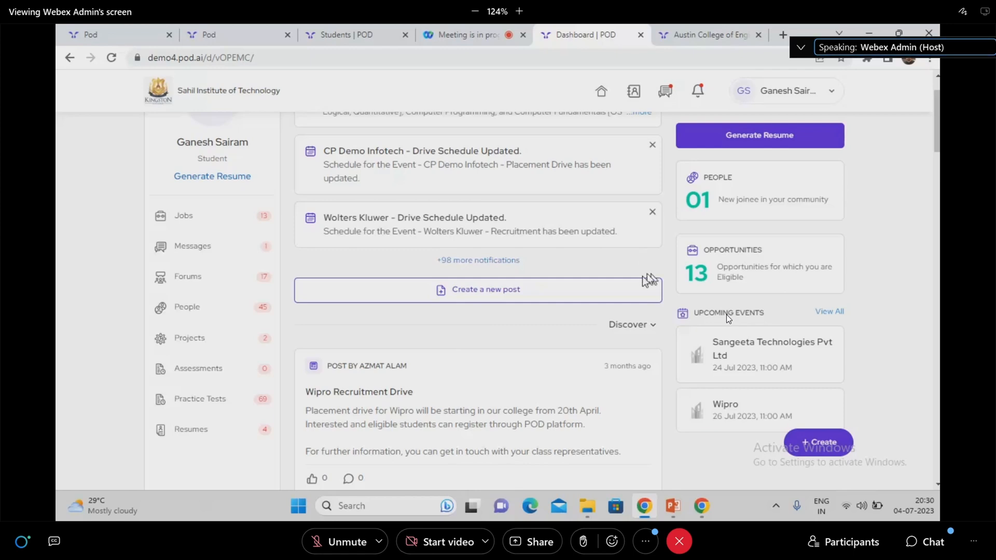
{"action": "scroll", "coordinate": [659, 352], "scroll_direction": "up", "scroll_amount": 2}
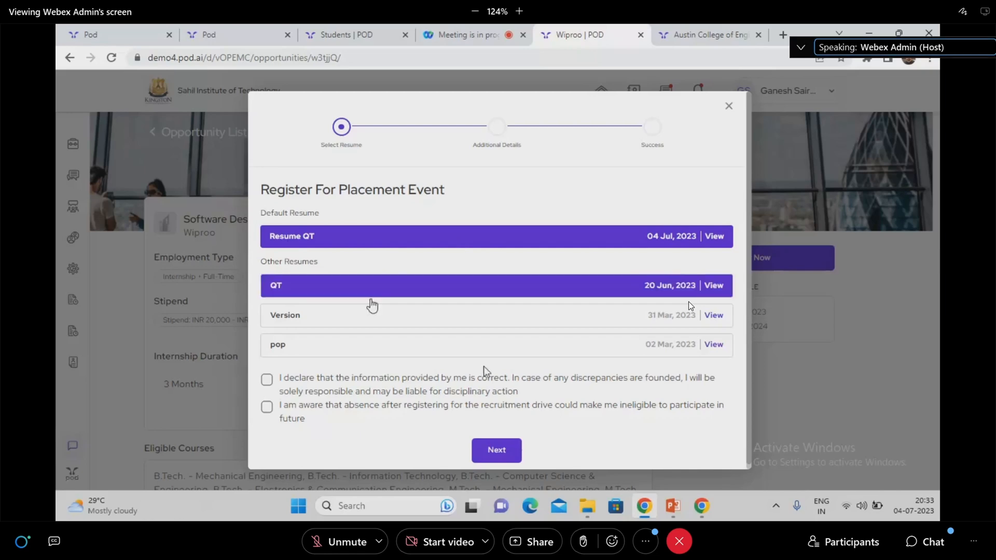
Choose Resume QT for the Wiproo placement event registration, accept both declarations and continue to the additional details.
{"action": "scroll", "coordinate": [327, 317], "scroll_direction": "down", "scroll_amount": 1}
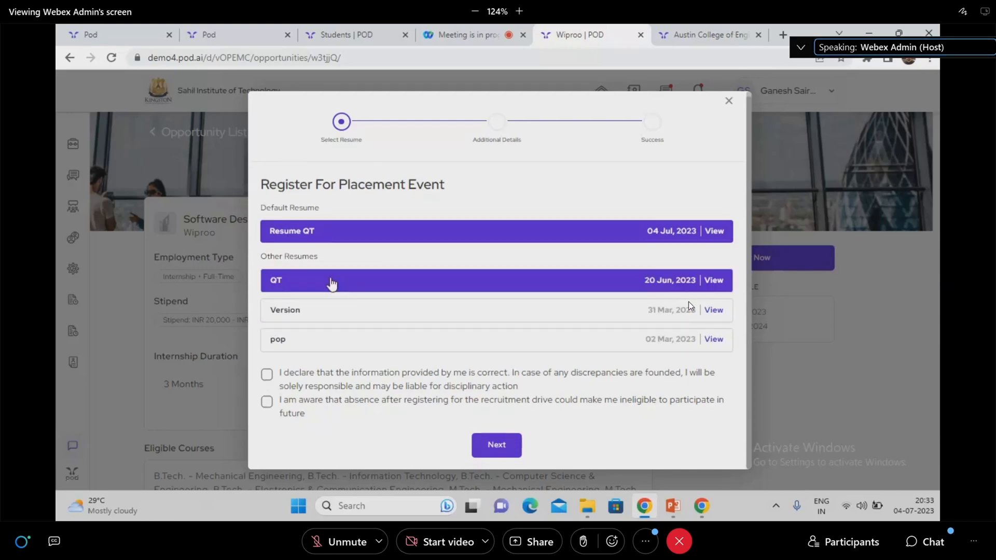
{"action": "left_click", "coordinate": [288, 291]}
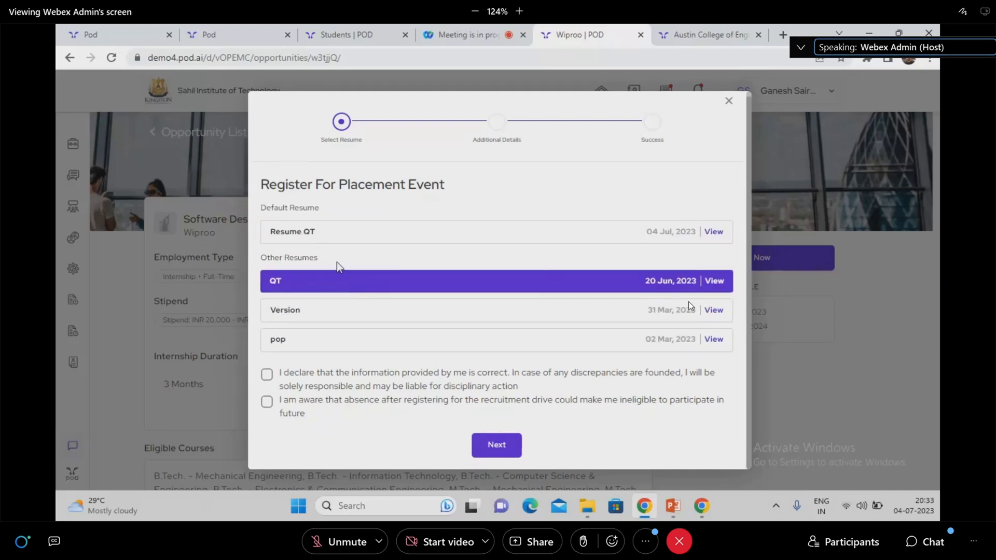
{"action": "left_click", "coordinate": [345, 238]}
{"action": "left_click", "coordinate": [277, 343]}
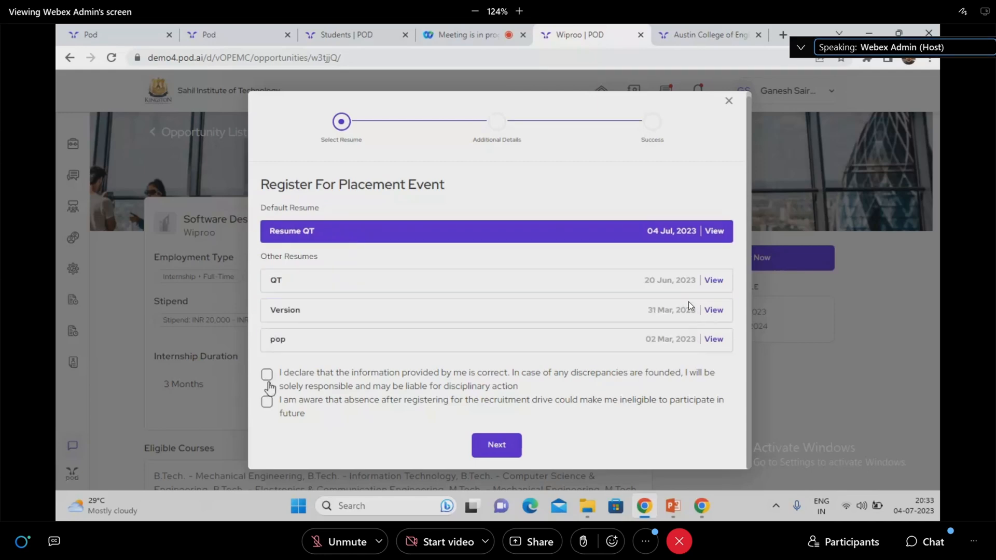
{"action": "left_click", "coordinate": [267, 376]}
{"action": "left_click", "coordinate": [268, 403]}
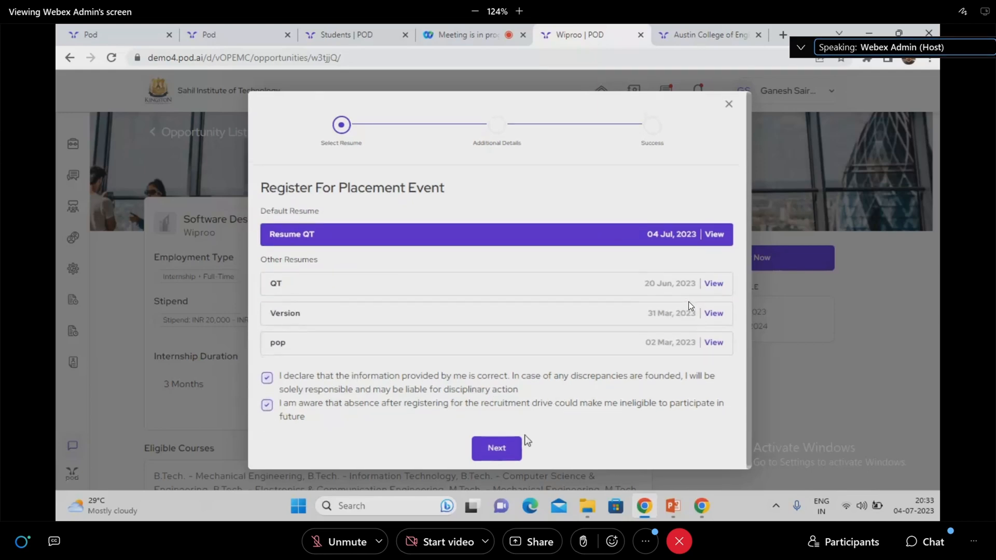
{"action": "left_click", "coordinate": [501, 448]}
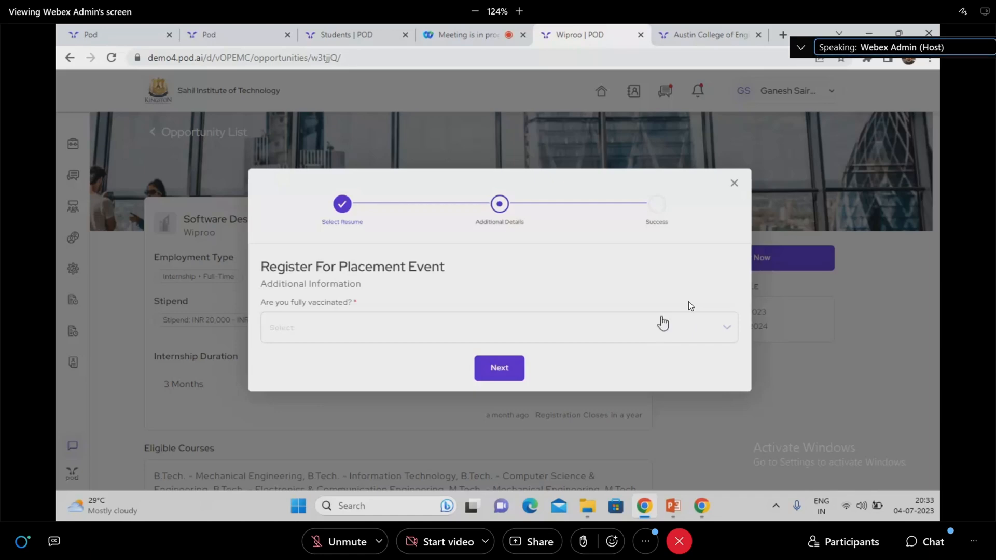
Answer Yes to the full vaccination question and complete the Wiproo event registration.
{"action": "left_click", "coordinate": [660, 327]}
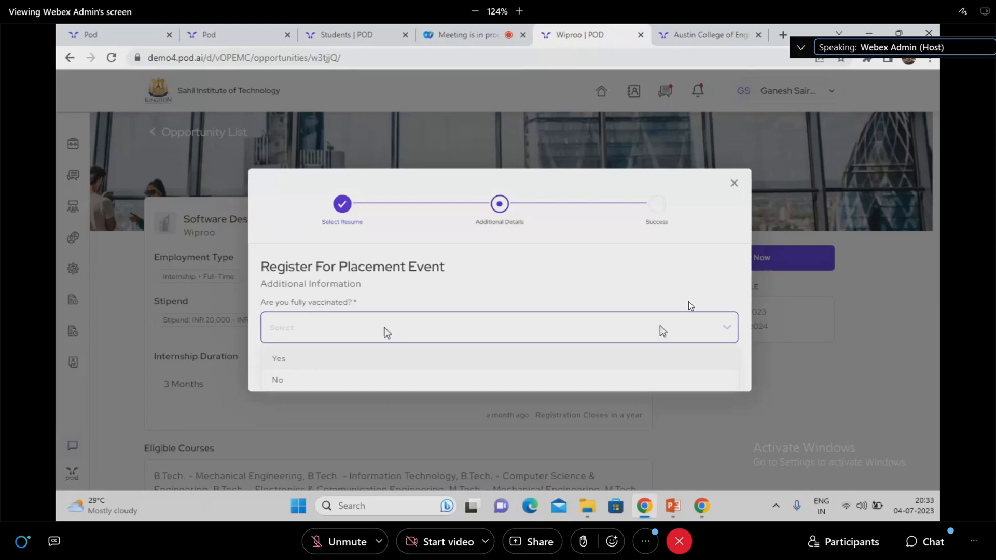
{"action": "left_click", "coordinate": [296, 359]}
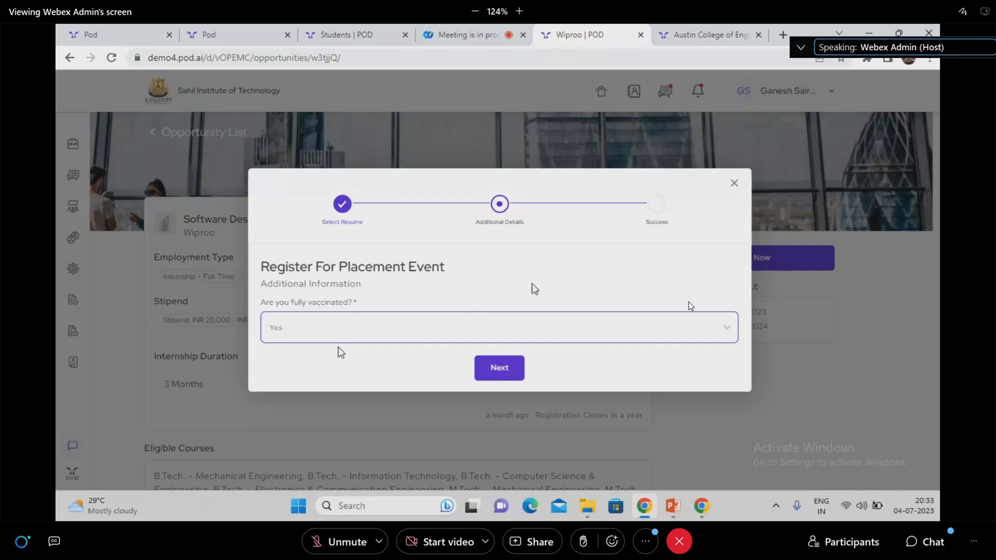
{"action": "left_click", "coordinate": [511, 371]}
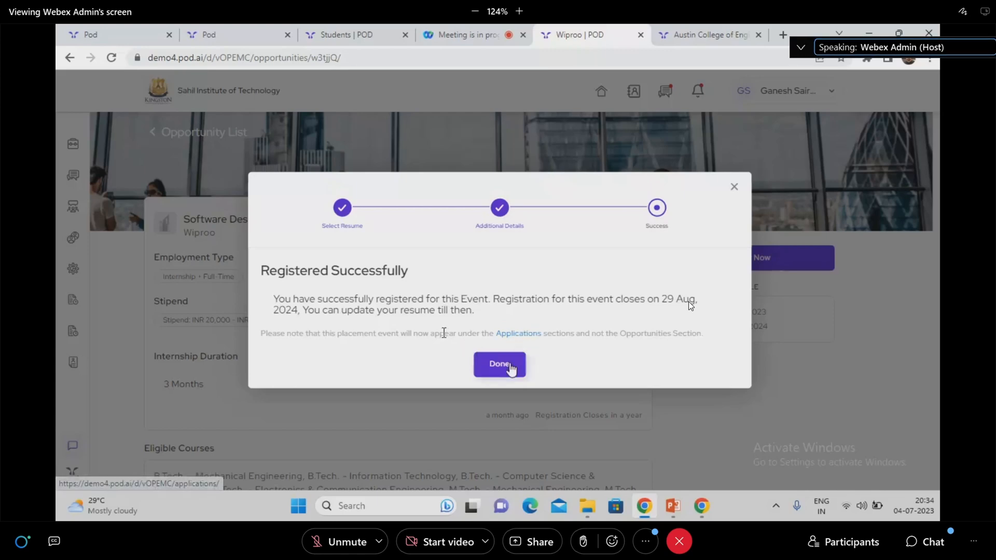
{"action": "left_click", "coordinate": [518, 363]}
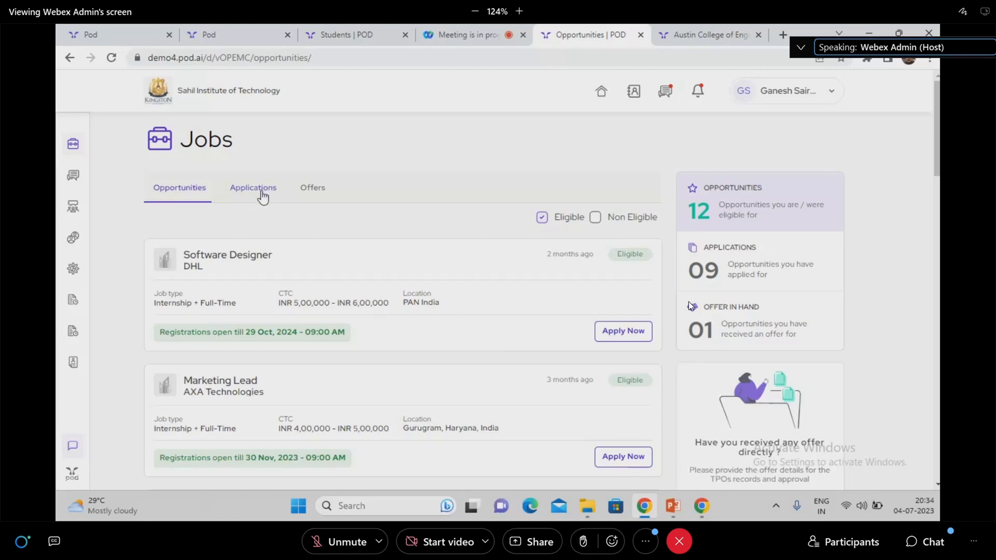
View the student's job applications filtered in turn by In Progress, Selected and Not Selected.
{"action": "left_click", "coordinate": [262, 194]}
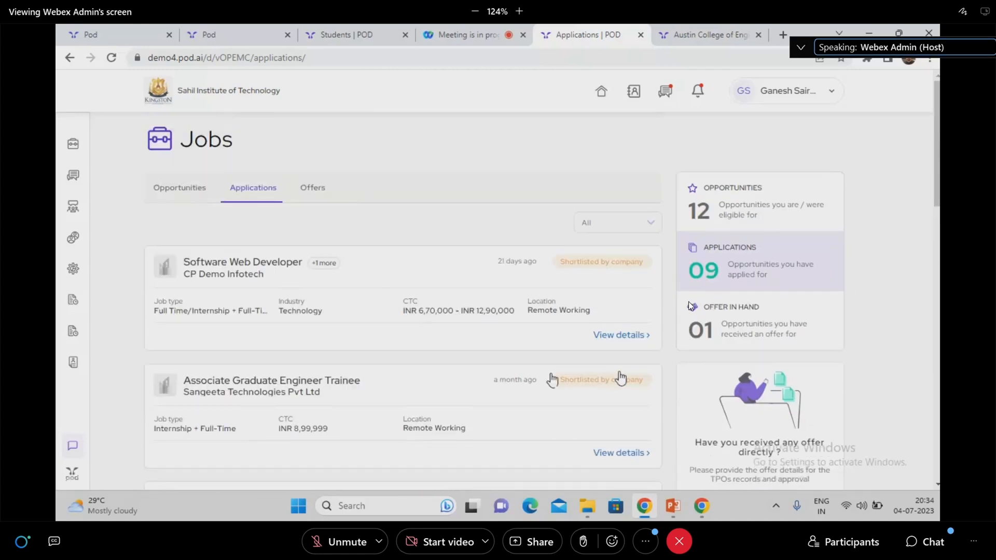
{"action": "left_click", "coordinate": [621, 223]}
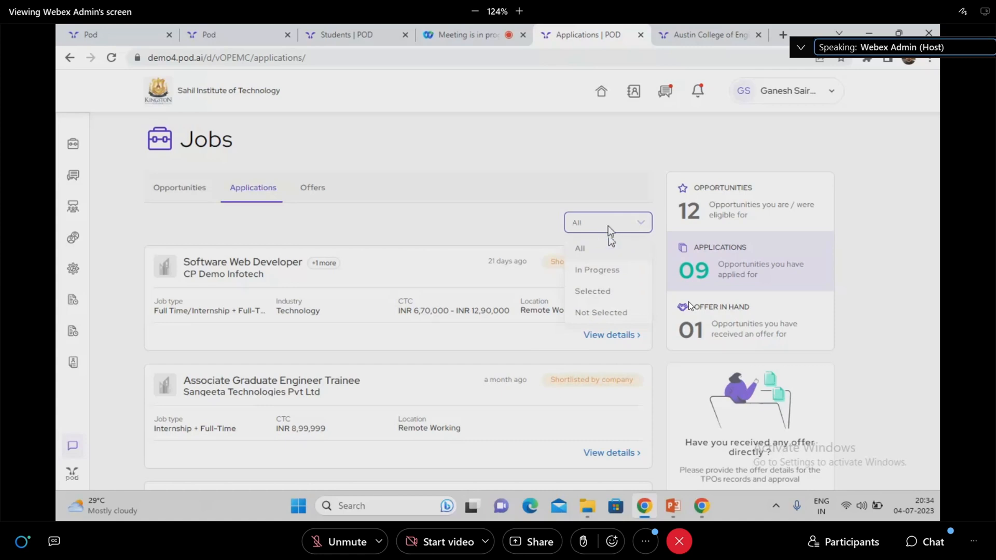
{"action": "left_click", "coordinate": [616, 268]}
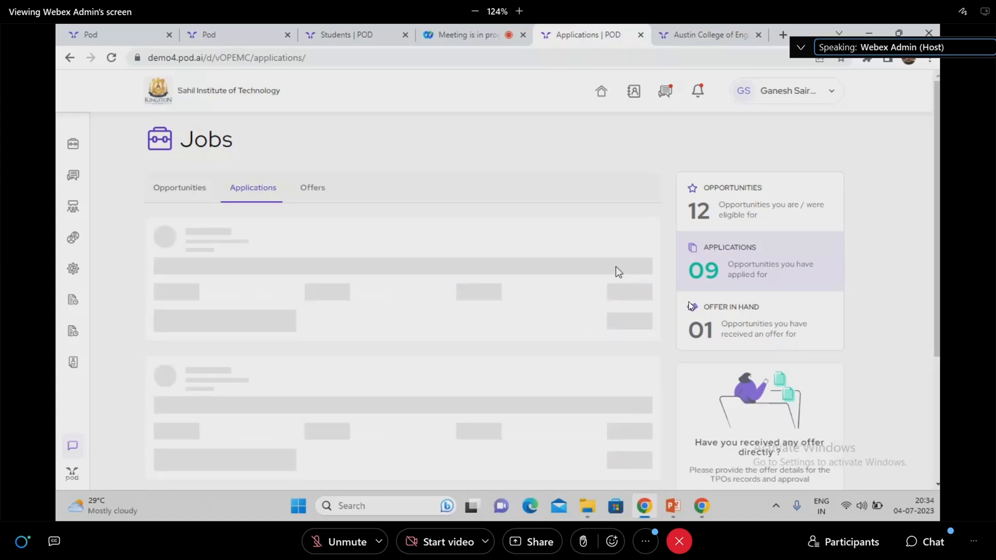
{"action": "left_click", "coordinate": [627, 226]}
{"action": "left_click", "coordinate": [610, 312]}
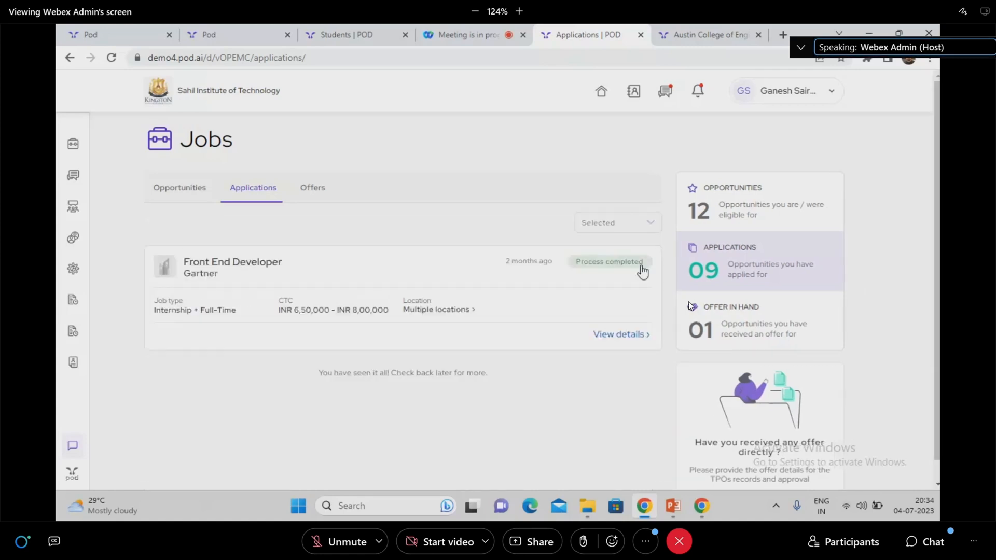
{"action": "left_click", "coordinate": [637, 228]}
{"action": "left_click", "coordinate": [605, 316]}
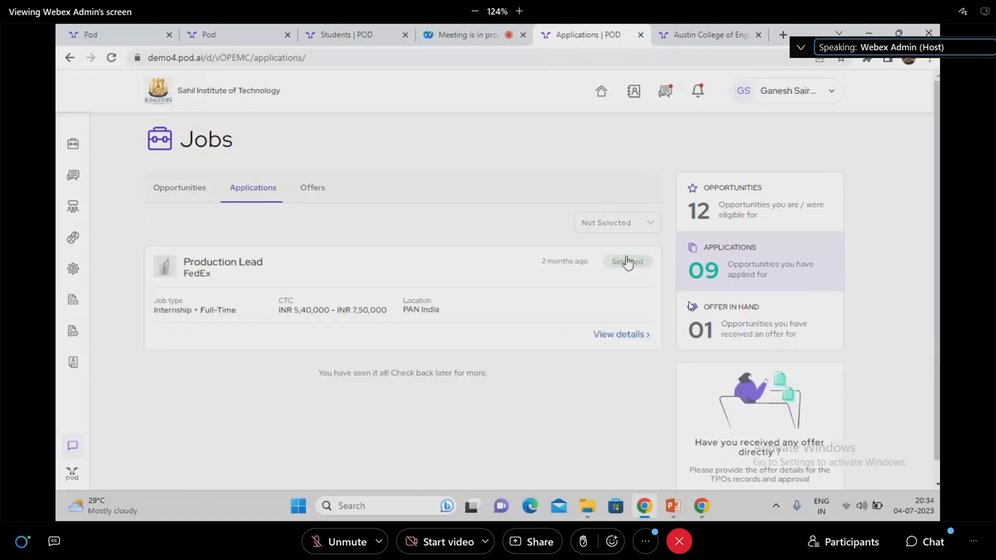
Set the application filter back to All and look through the list of job applications.
{"action": "left_click", "coordinate": [611, 231]}
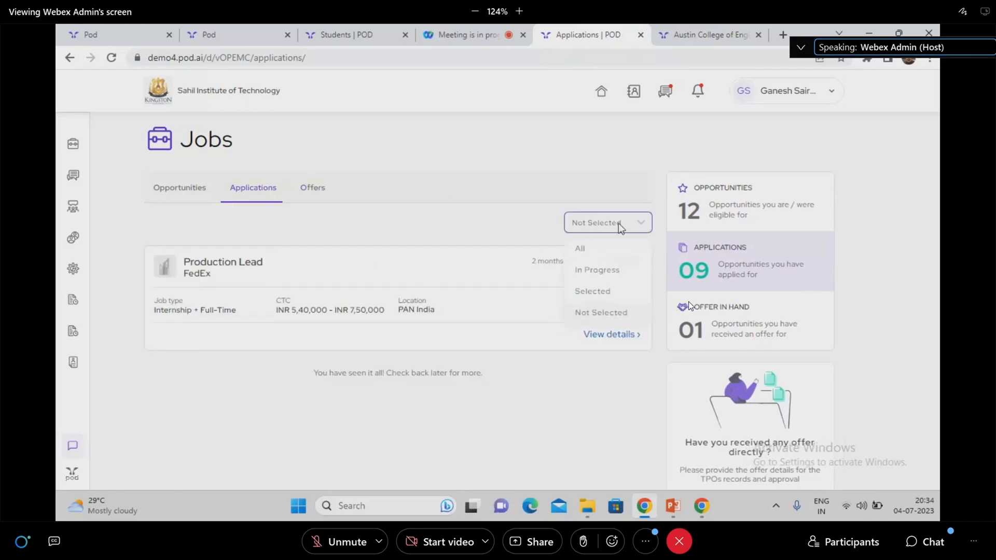
{"action": "left_click", "coordinate": [579, 257]}
{"action": "scroll", "coordinate": [233, 266], "scroll_direction": "down", "scroll_amount": 1}
{"action": "scroll", "coordinate": [647, 328], "scroll_direction": "down", "scroll_amount": 3}
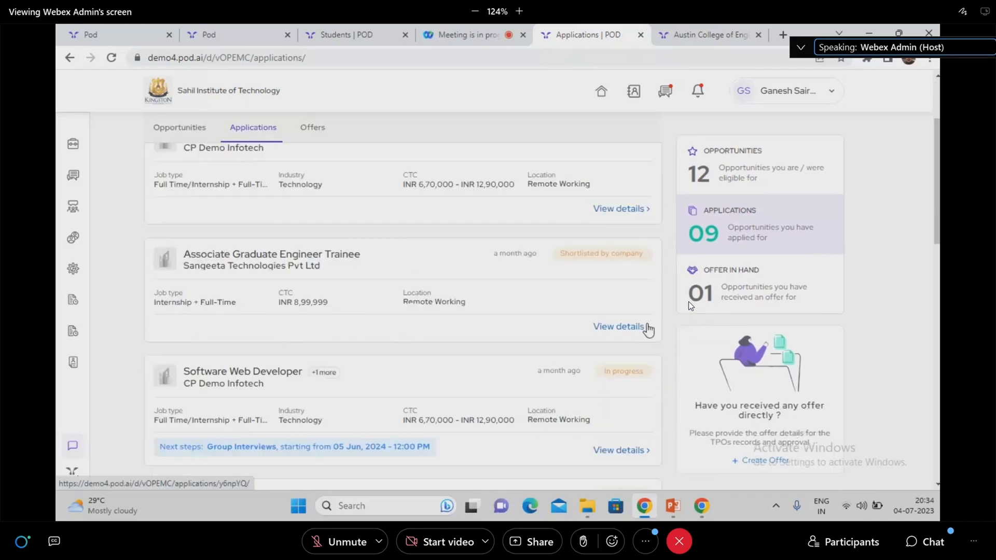
Look through the details of the Associate Graduate Engineer Trainee application at Sangeeta Technologies and return to the application list.
{"action": "left_click", "coordinate": [621, 259]}
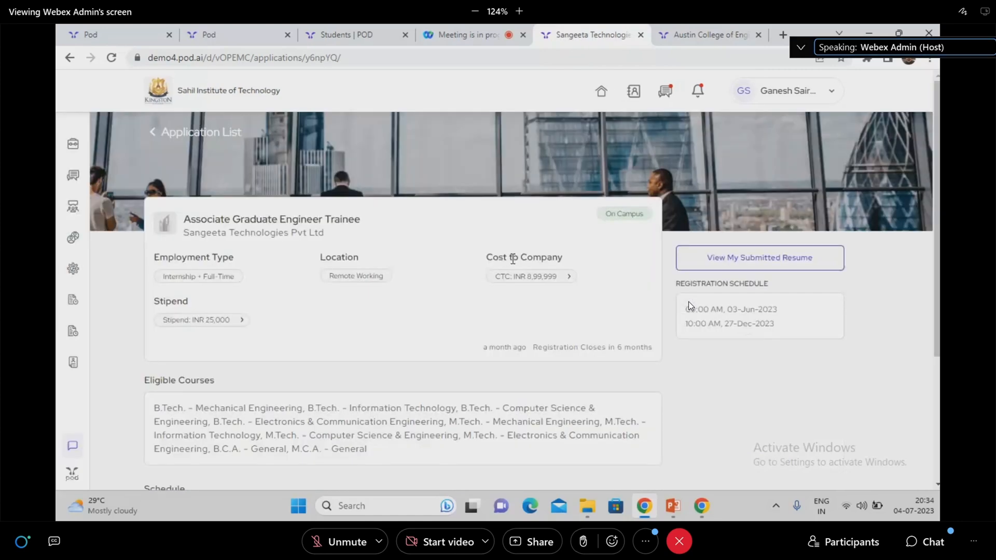
{"action": "scroll", "coordinate": [468, 338], "scroll_direction": "down", "scroll_amount": 5}
{"action": "scroll", "coordinate": [567, 340], "scroll_direction": "up", "scroll_amount": 5}
{"action": "left_click", "coordinate": [201, 135]}
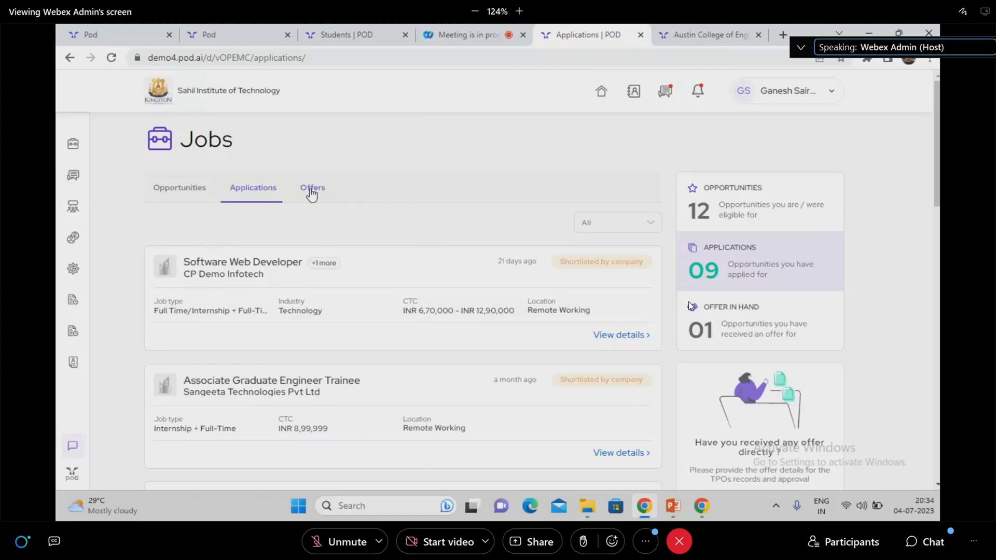
View the student's job offers and go back to the portal's home dashboard.
{"action": "left_click", "coordinate": [311, 192]}
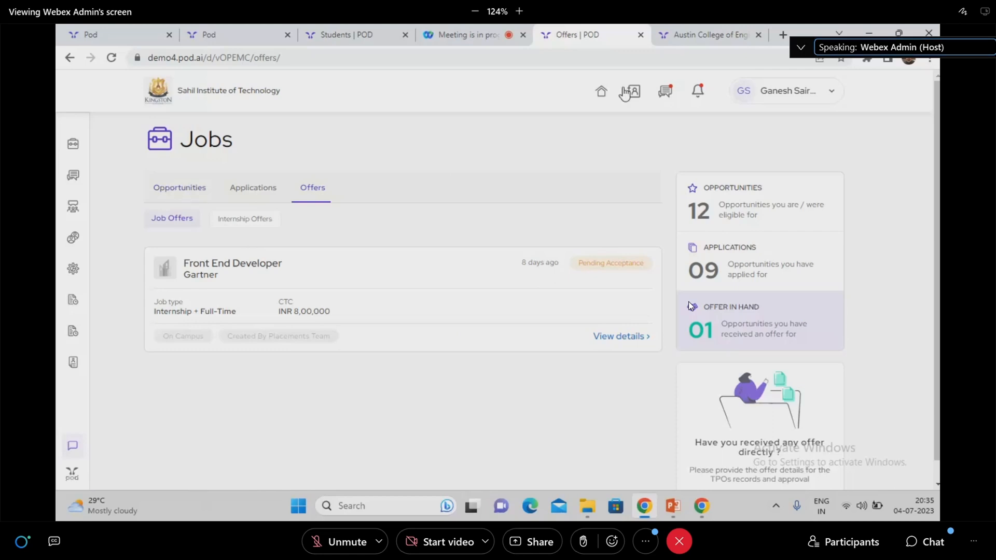
{"action": "left_click", "coordinate": [601, 92]}
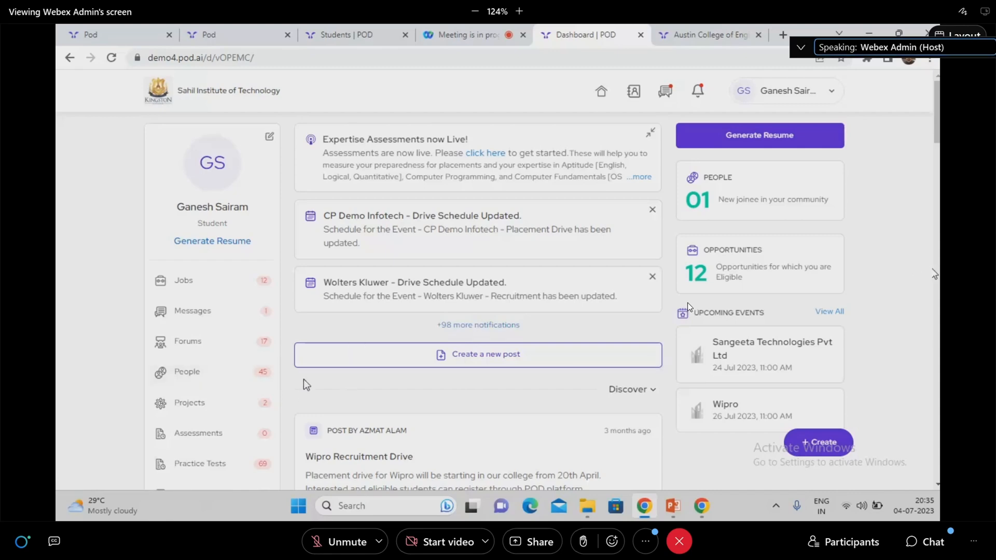
Switch to the Webex meeting page, leave full screen and return the shared screen to full-screen view.
{"action": "left_click", "coordinate": [467, 35]}
{"action": "key", "text": "Escape"}
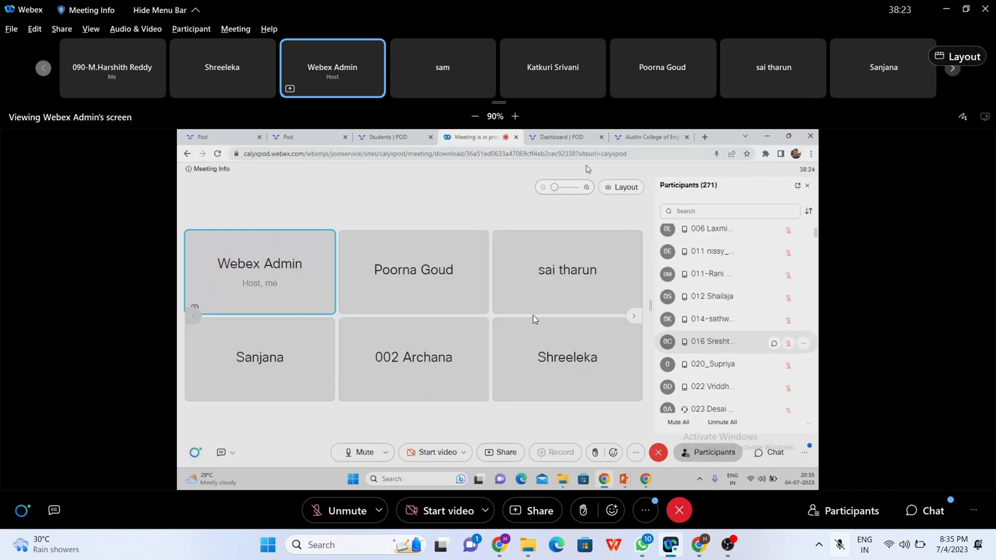
{"action": "double_click", "coordinate": [547, 290]}
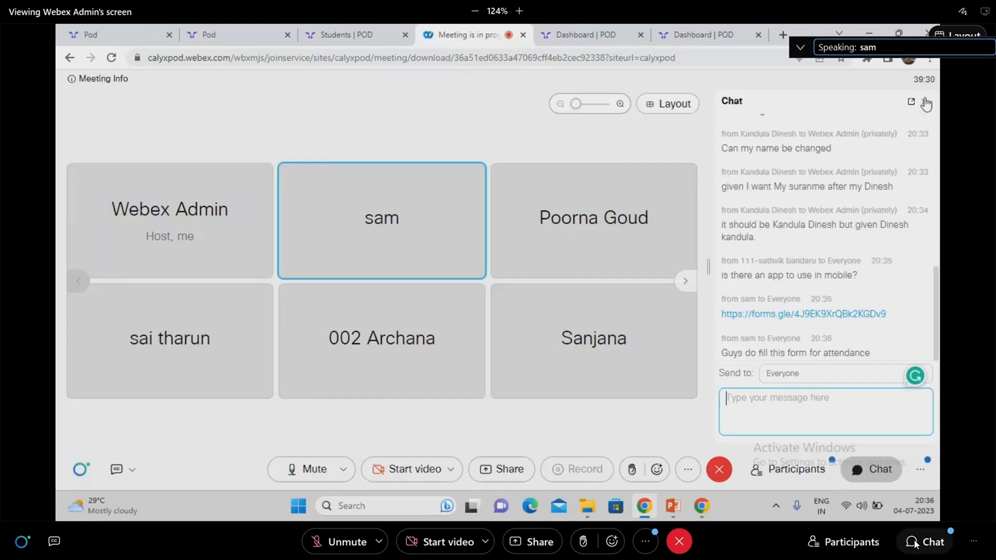
Find and select the attendance form link posted in the Webex meeting chat, and close the chat.
{"action": "left_click", "coordinate": [914, 543]}
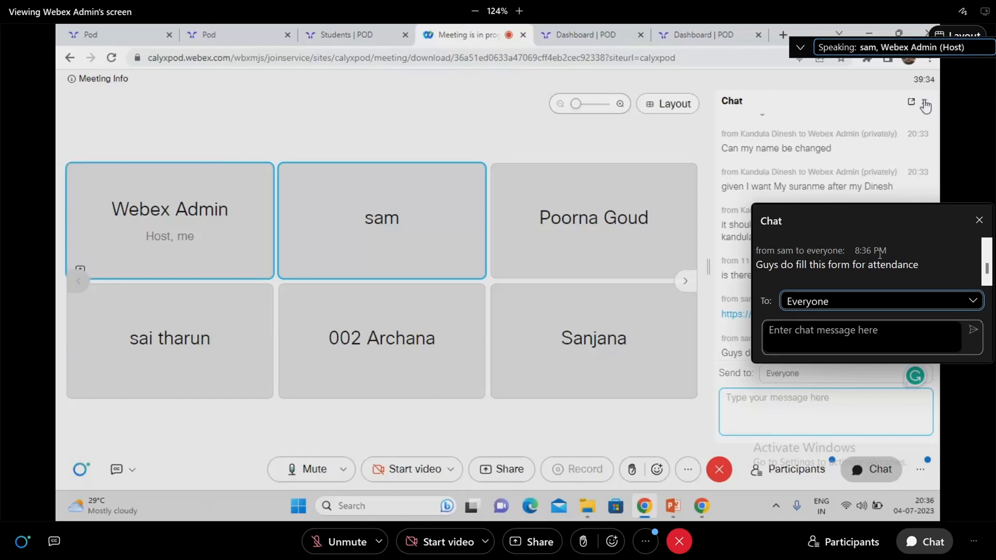
{"action": "scroll", "coordinate": [860, 262], "scroll_direction": "up", "scroll_amount": 2}
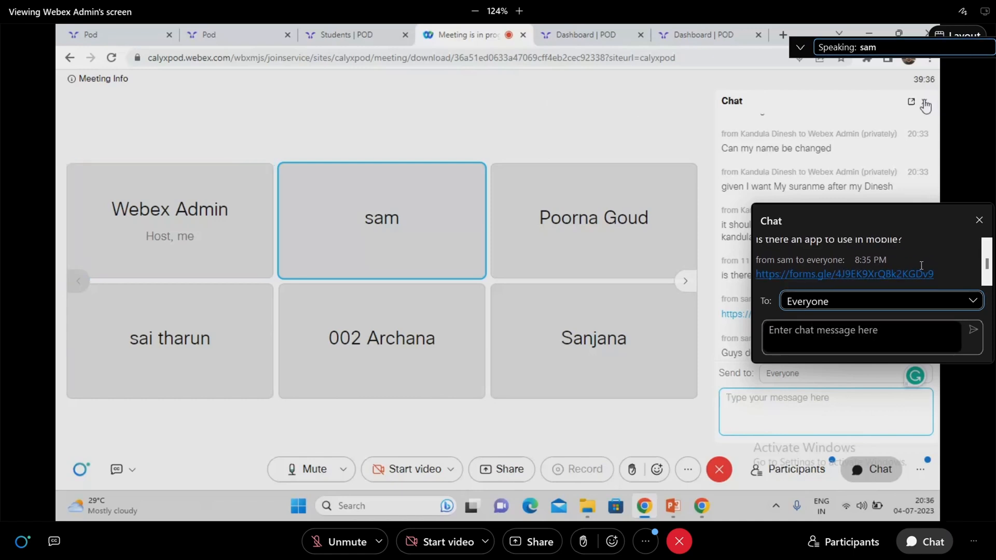
{"action": "left_click_drag", "start_coordinate": [938, 271], "coordinate": [754, 278]}
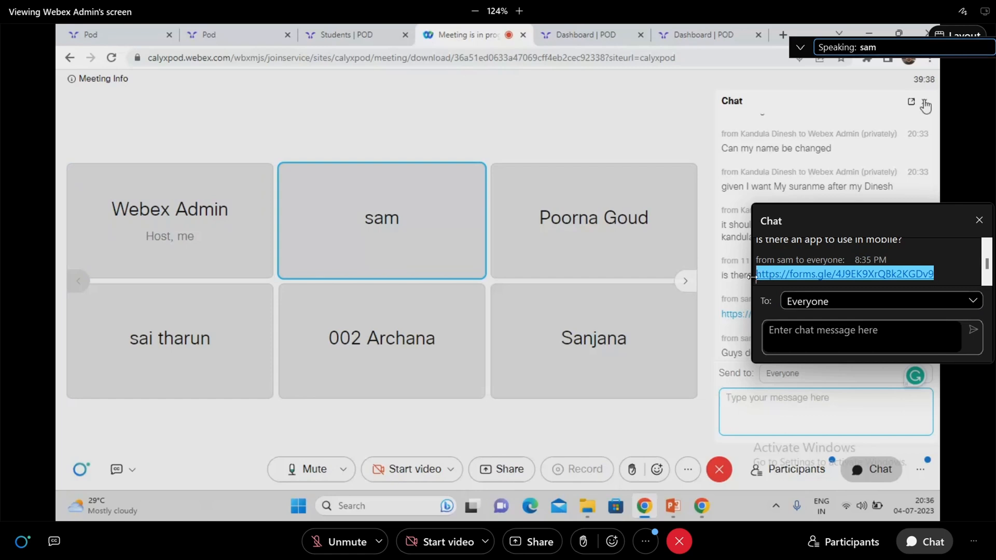
{"action": "left_click", "coordinate": [979, 220]}
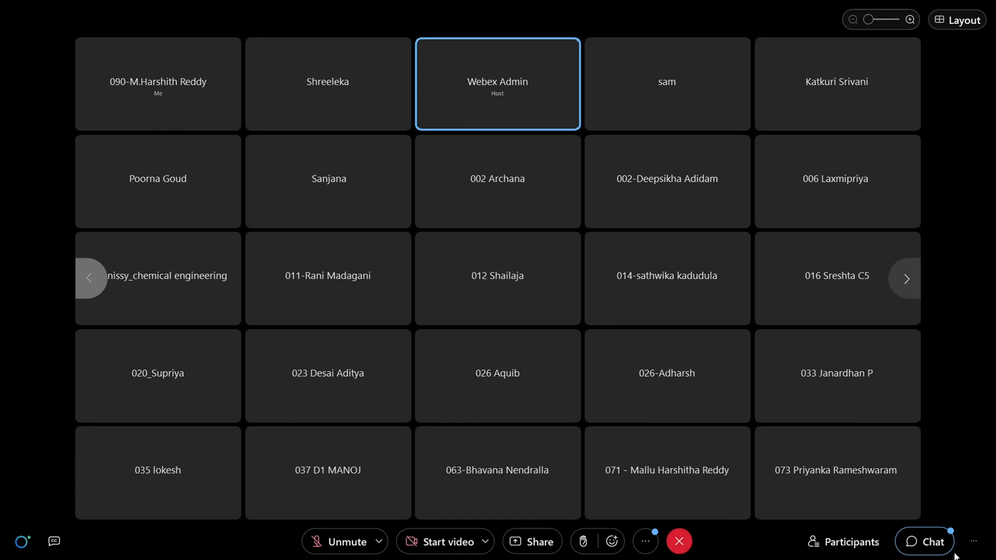
Read through the latest messages in the Webex meeting chat, including the question about ATS for resumes, and close the chat.
{"action": "left_click", "coordinate": [934, 543]}
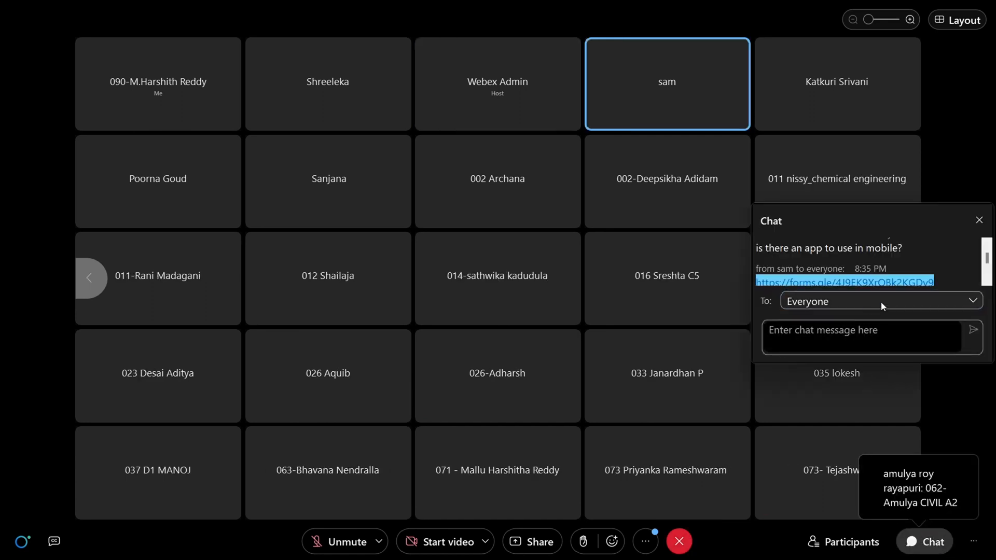
{"action": "scroll", "coordinate": [882, 306], "scroll_direction": "down", "scroll_amount": 3}
{"action": "scroll", "coordinate": [865, 276], "scroll_direction": "down", "scroll_amount": 2}
{"action": "scroll", "coordinate": [865, 276], "scroll_direction": "down", "scroll_amount": 3}
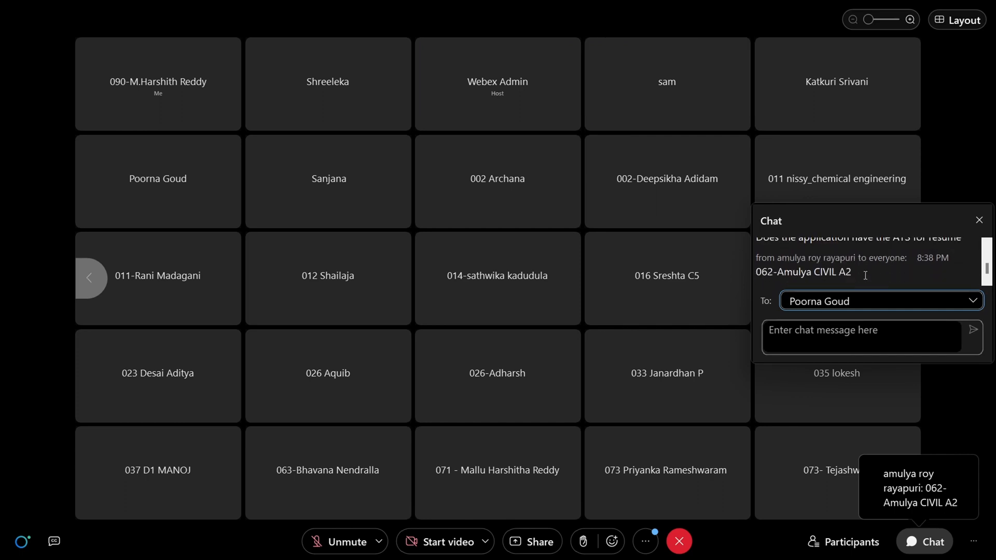
{"action": "scroll", "coordinate": [865, 275], "scroll_direction": "up", "scroll_amount": 2}
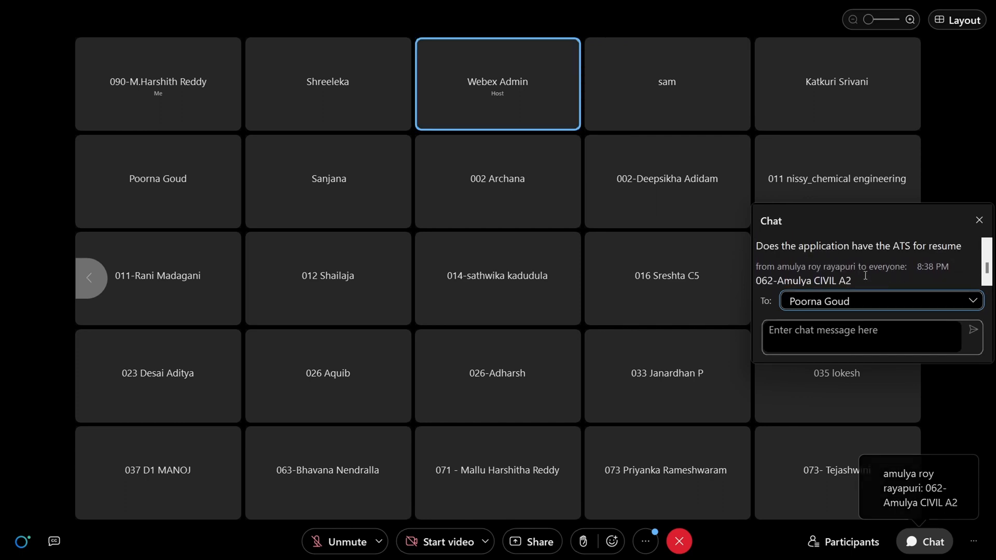
{"action": "scroll", "coordinate": [865, 275], "scroll_direction": "down", "scroll_amount": 1}
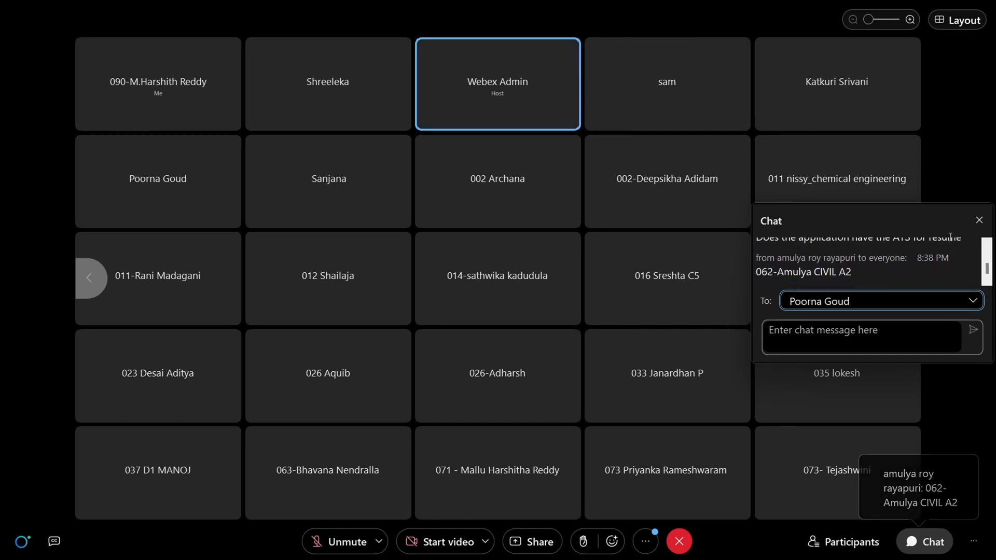
{"action": "left_click", "coordinate": [980, 220]}
{"action": "key", "text": "ctrl+shift+c"}
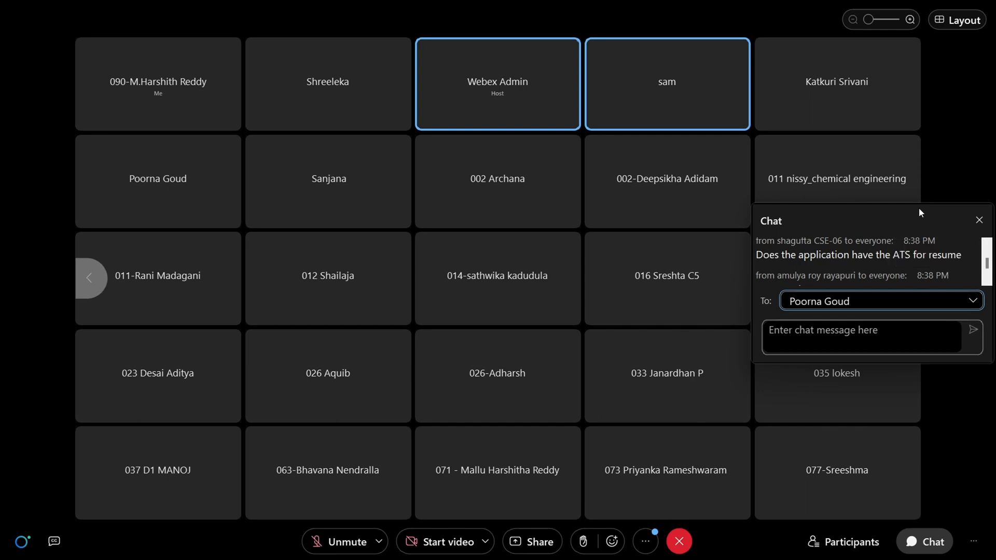
{"action": "left_click", "coordinate": [980, 219]}
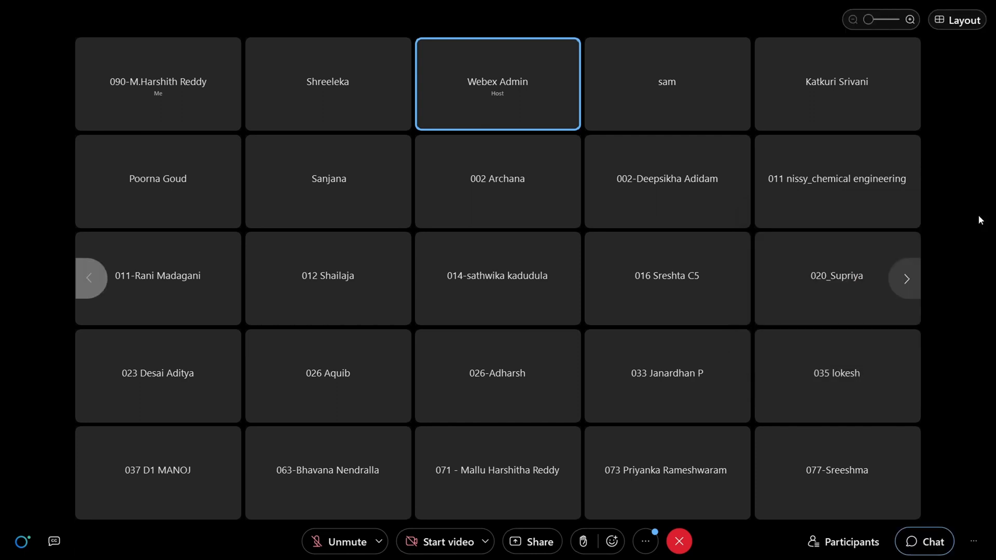